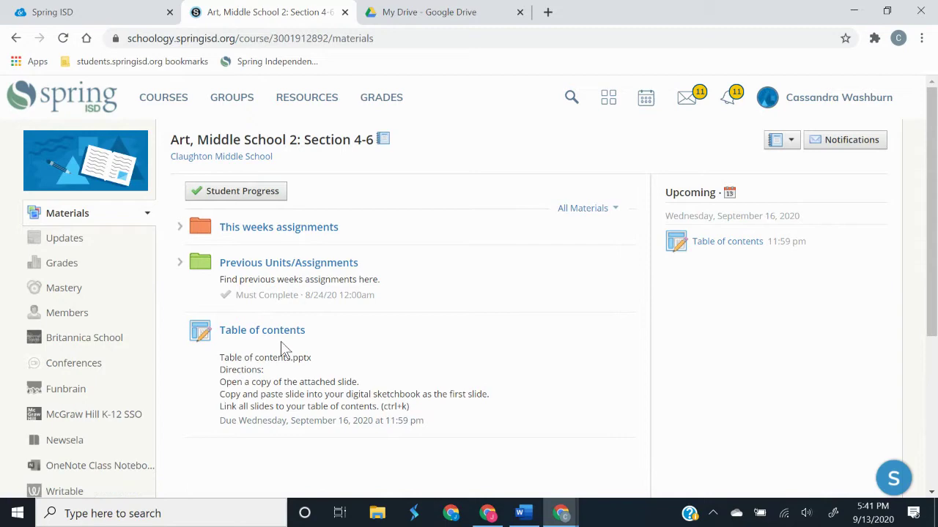
Open the 'Table of contents' assignment from the Schoology course materials.
click(274, 335)
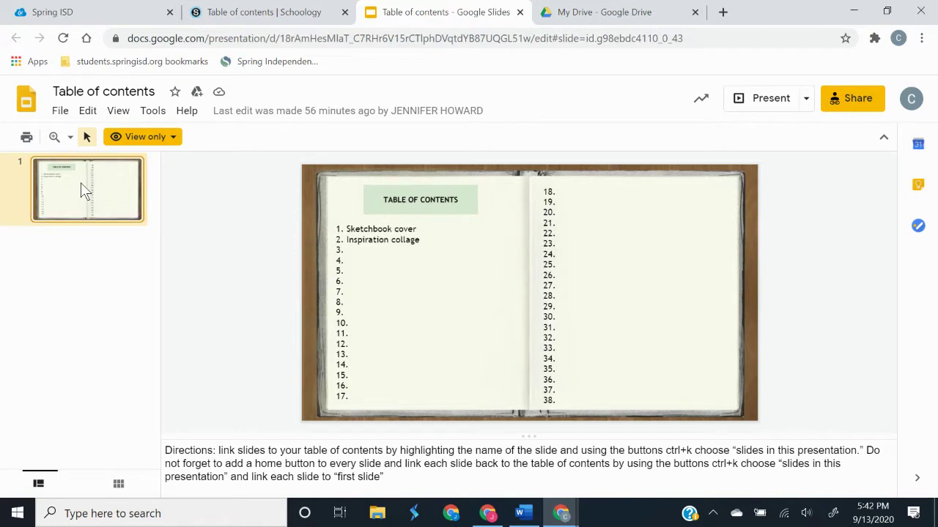
Copy the Table of contents slide from its thumbnail after cancelling Make a copy > Selected slides.
click(60, 110)
mouse_move(115, 221)
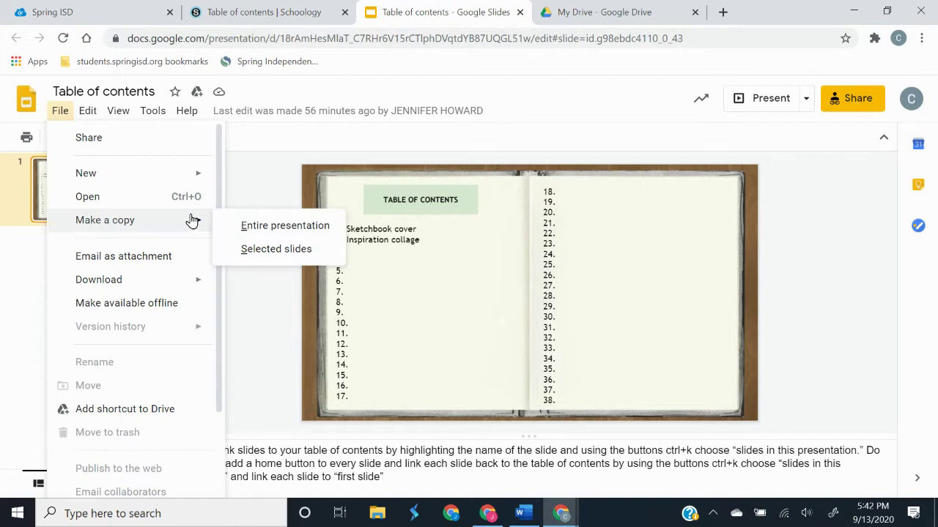
click(293, 250)
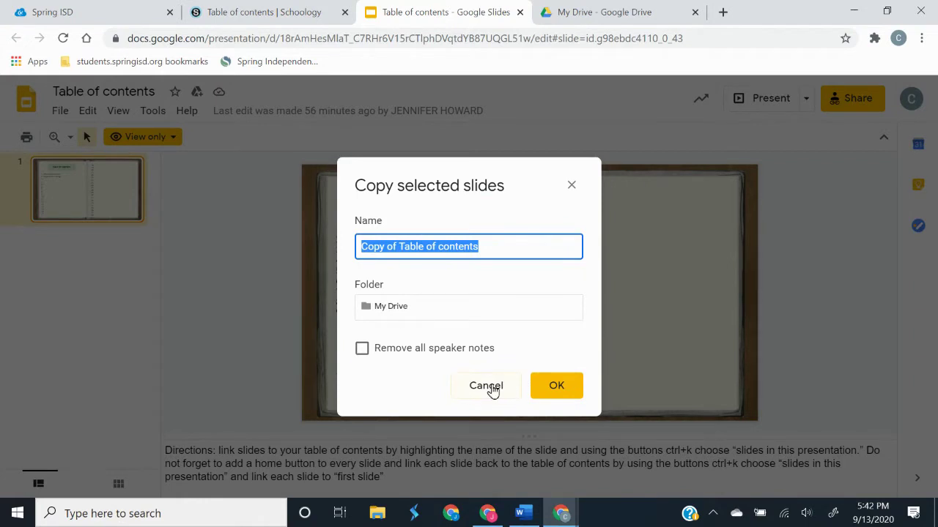
click(487, 388)
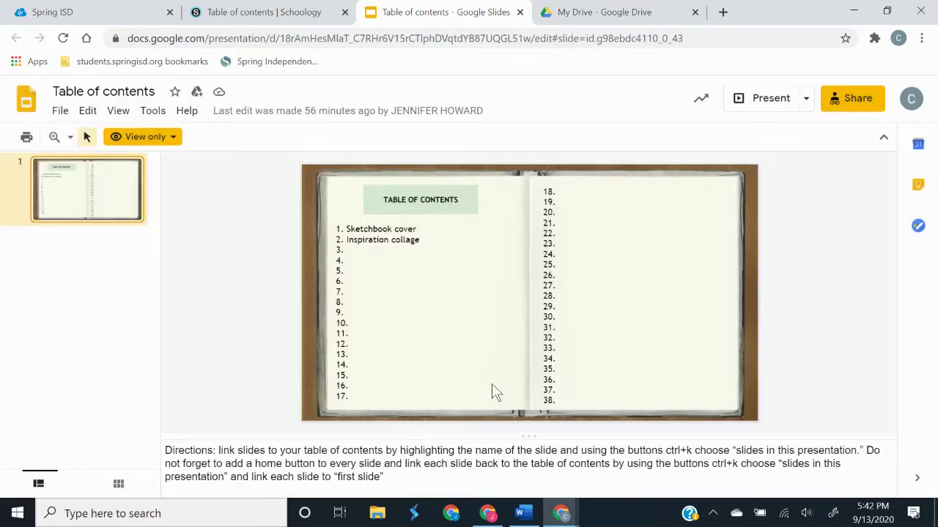
right_click(103, 200)
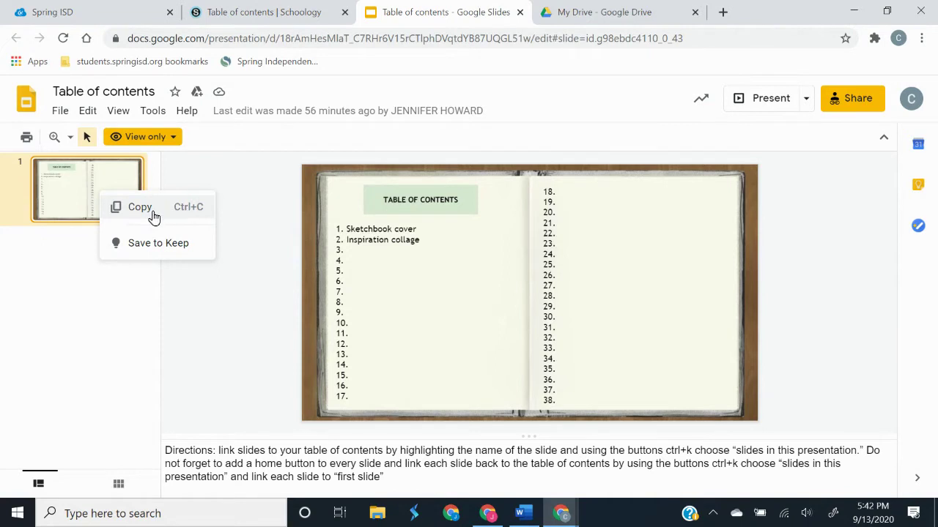
click(121, 210)
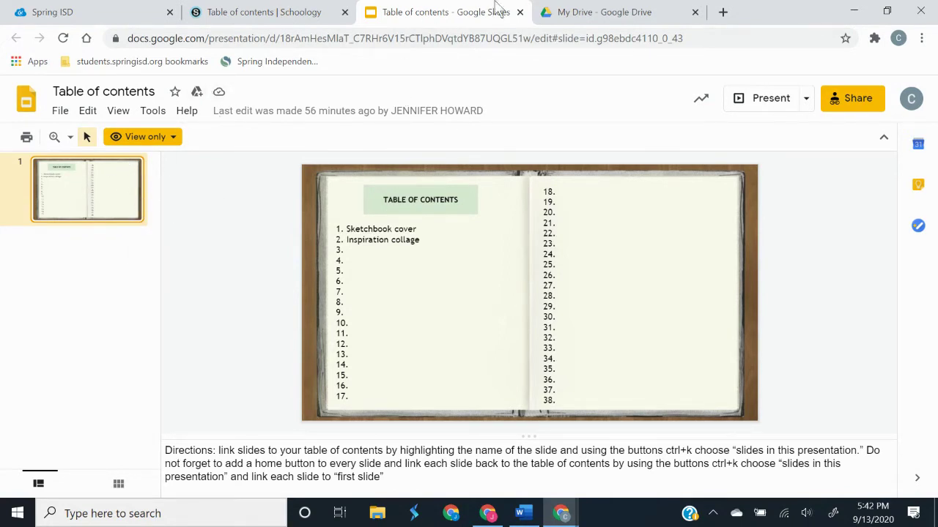
Close the My Drive tab and open a new Chrome tab showing the Google apps list.
click(695, 12)
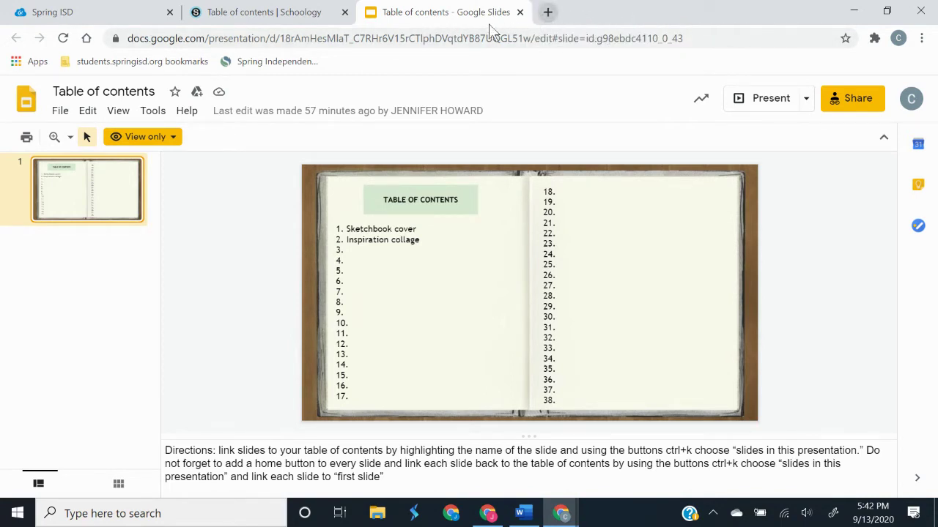
click(547, 14)
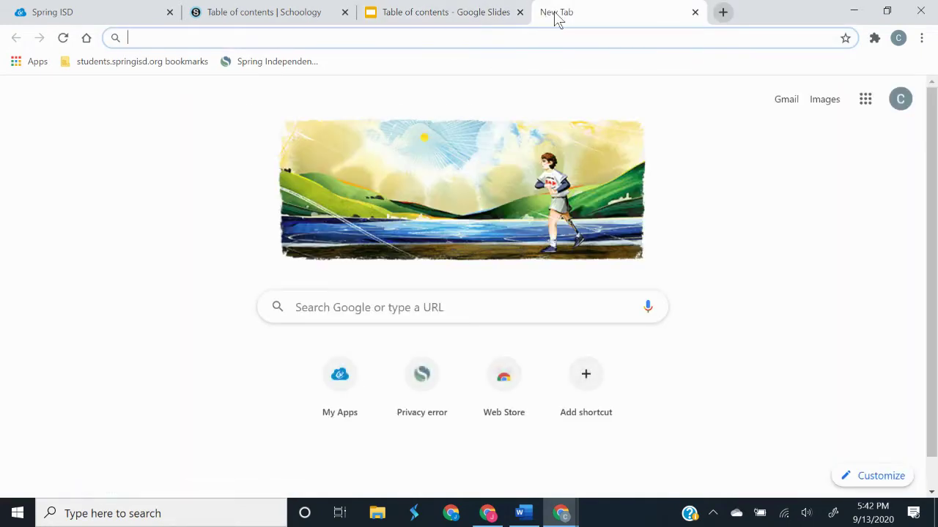
click(868, 103)
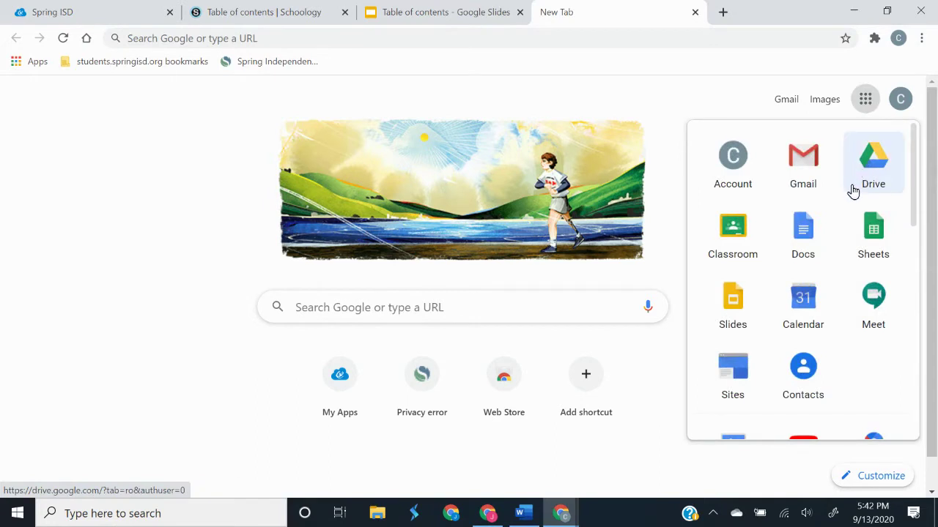
Search Google Drive for 'digi' and open the MY DIGITAL SKETCHBOOK presentation.
click(852, 192)
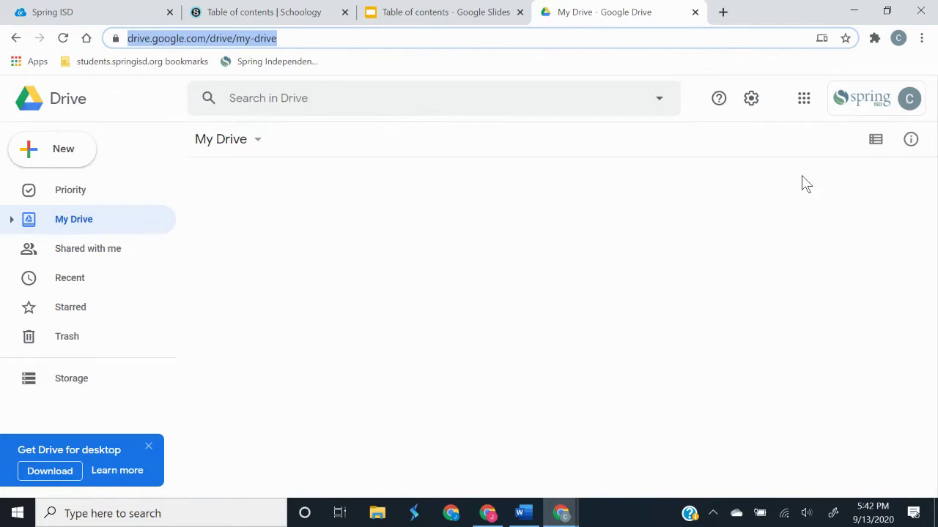
scroll(617, 184, down, 1)
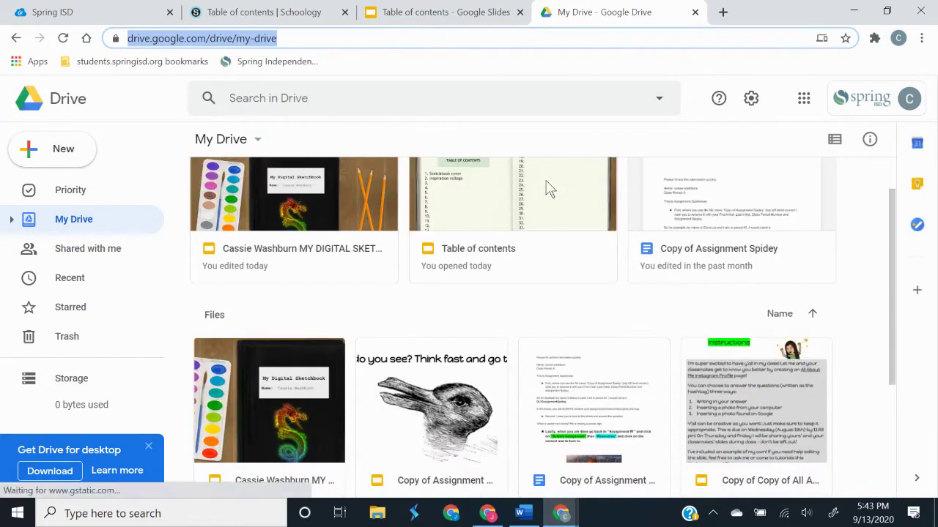
click(319, 97)
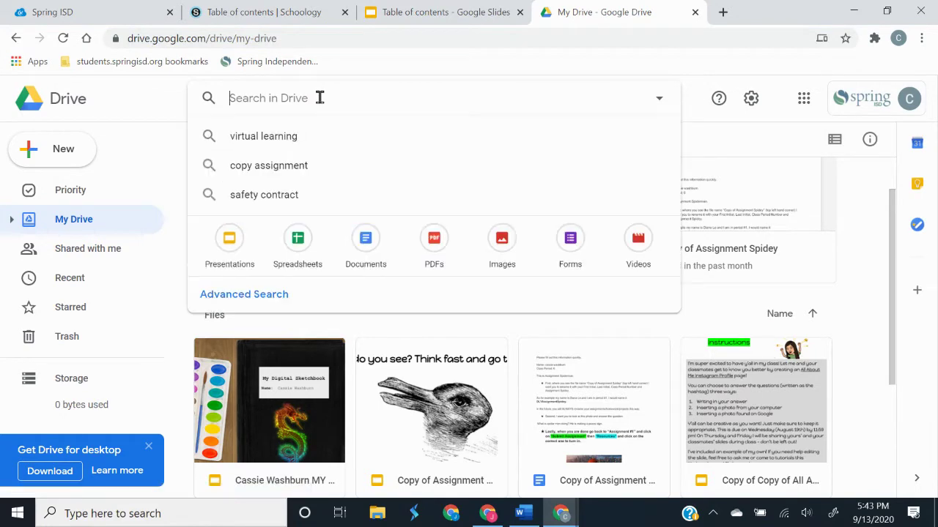
text(digital)
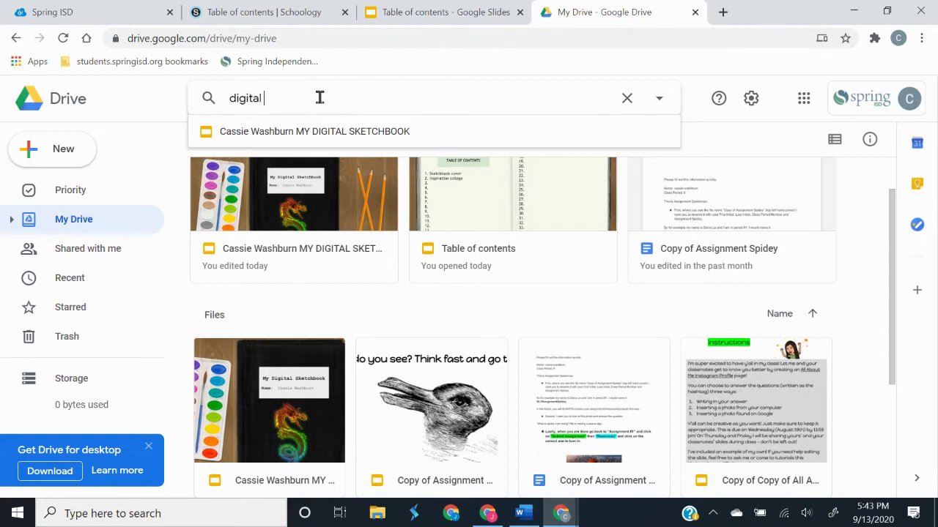
click(337, 131)
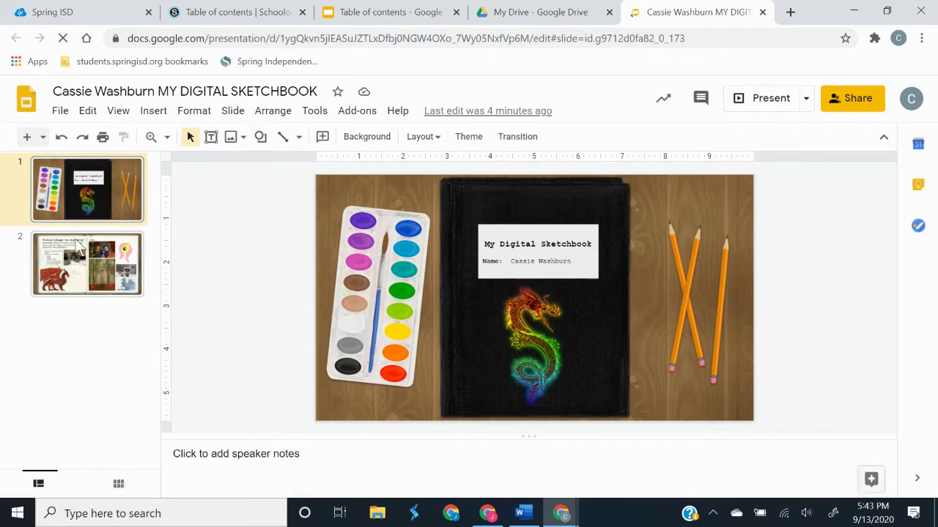
Paste the Table of contents slide before slide 1 of the sketchbook, choosing 'Do not link'.
click(80, 156)
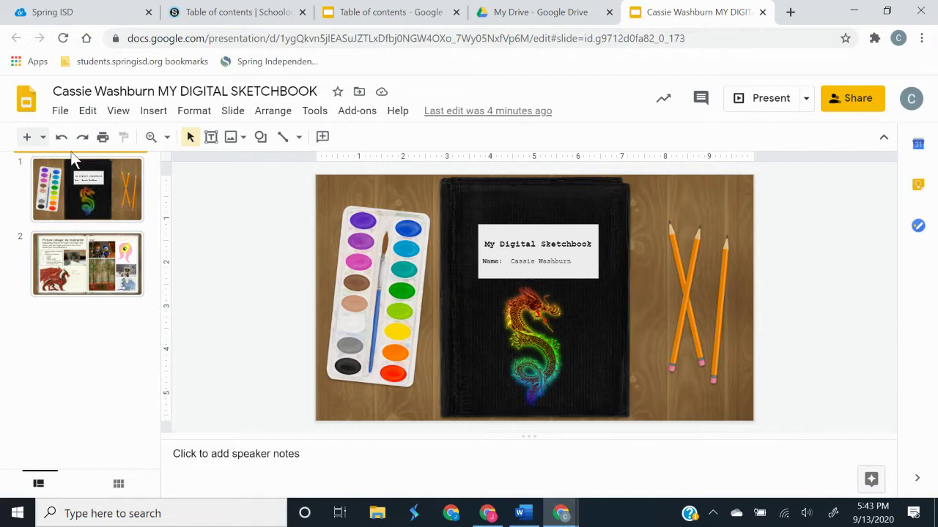
right_click(73, 159)
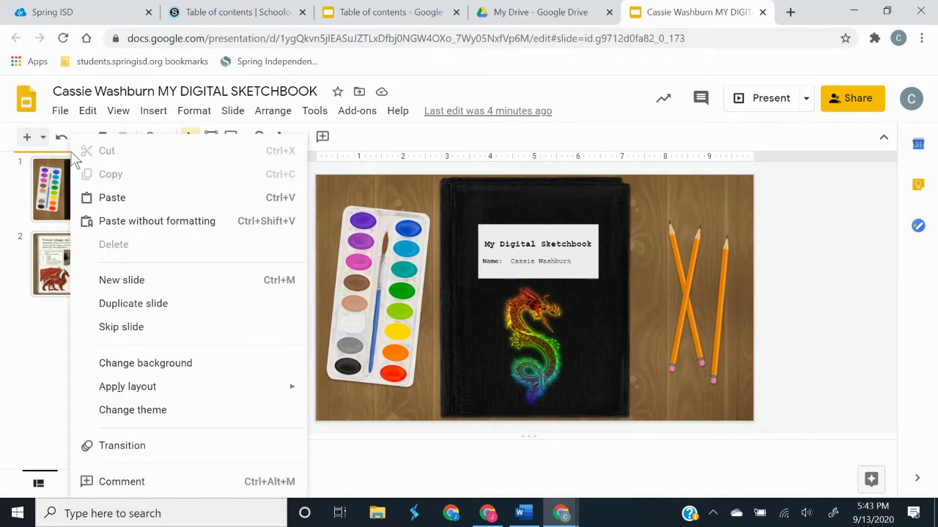
click(276, 197)
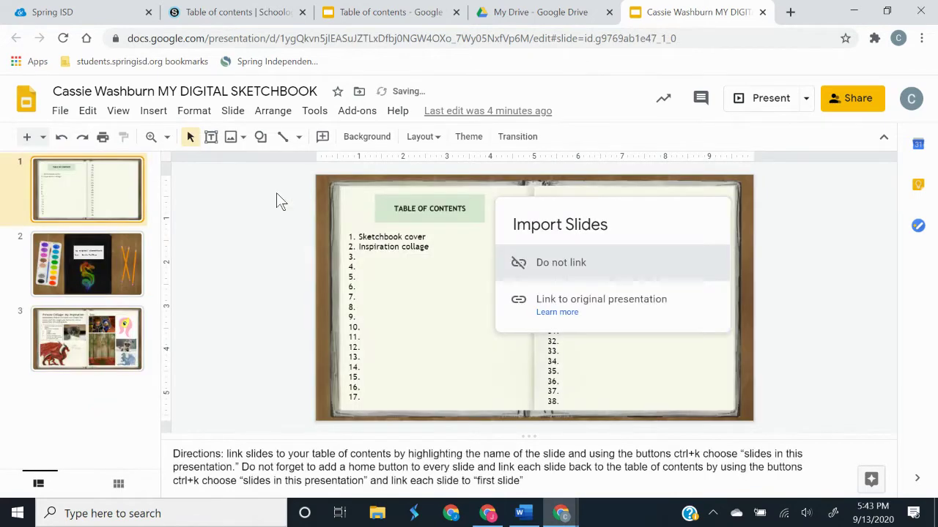
click(553, 270)
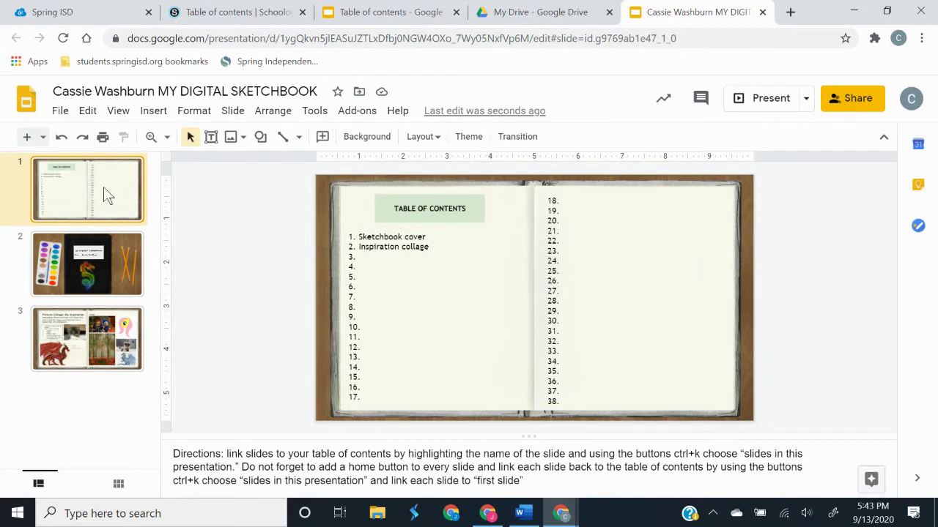
Hyperlink the 'Sketchbook cover' contents entry to Slide 2 of this presentation.
click(431, 276)
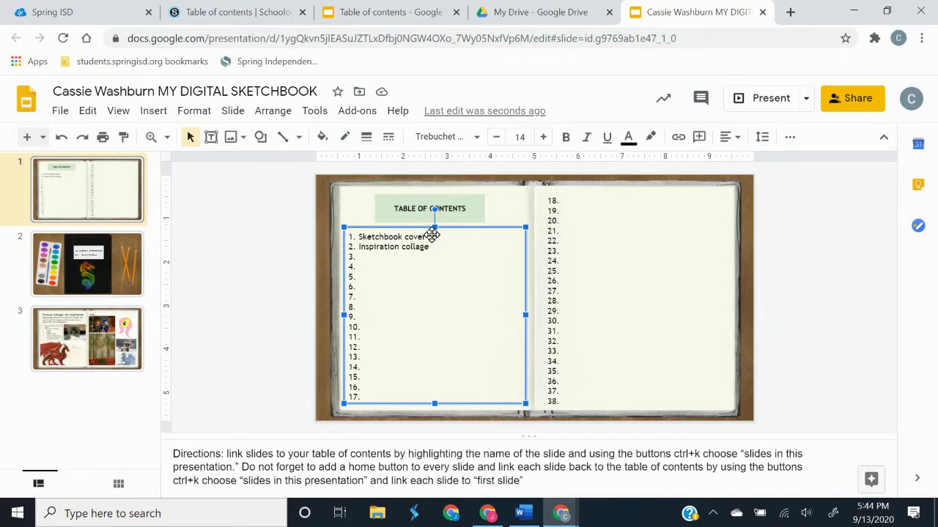
drag(427, 234, 363, 234)
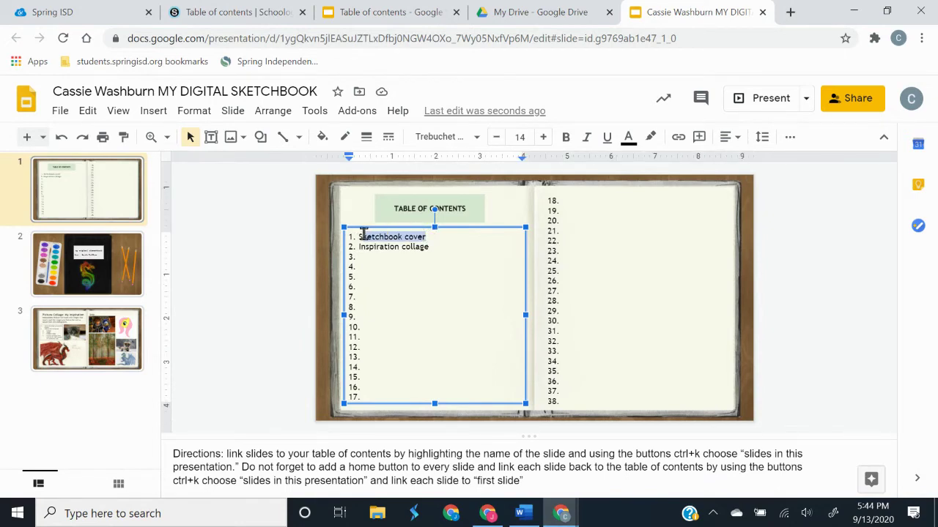
click(154, 114)
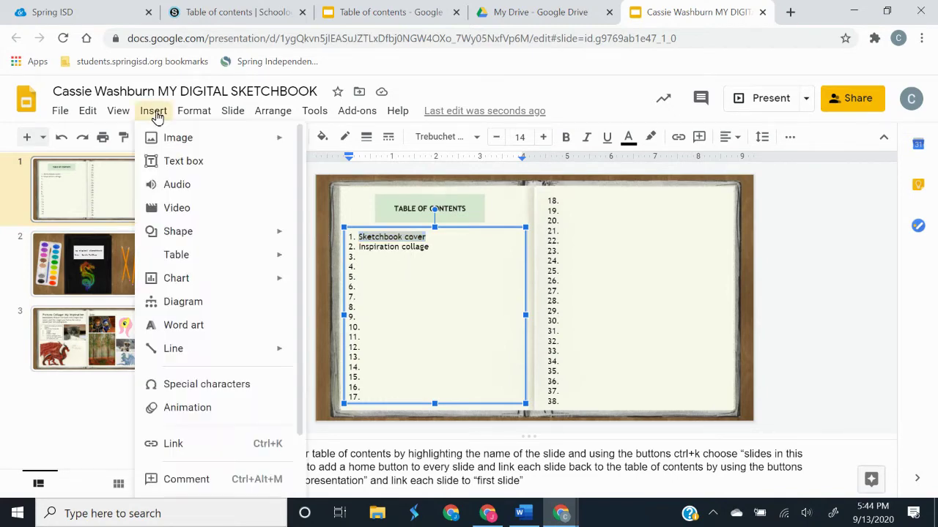
click(275, 448)
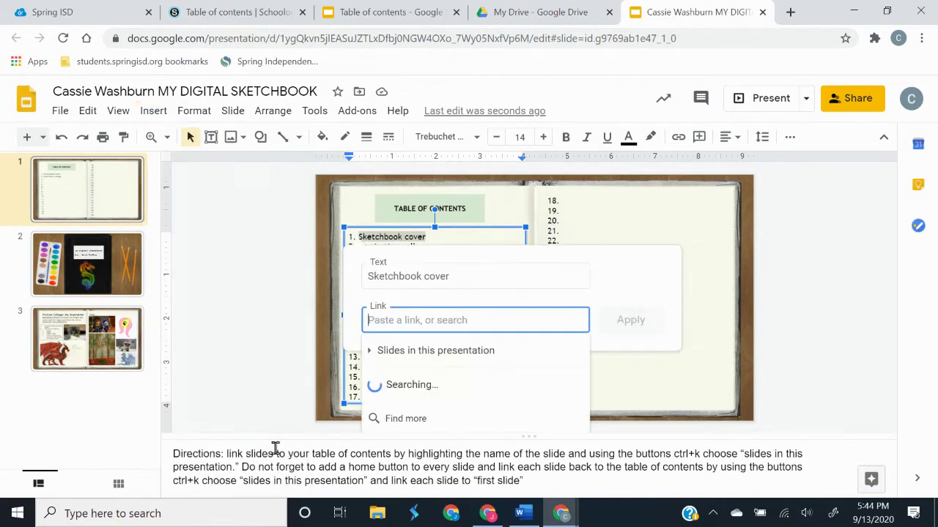
click(398, 352)
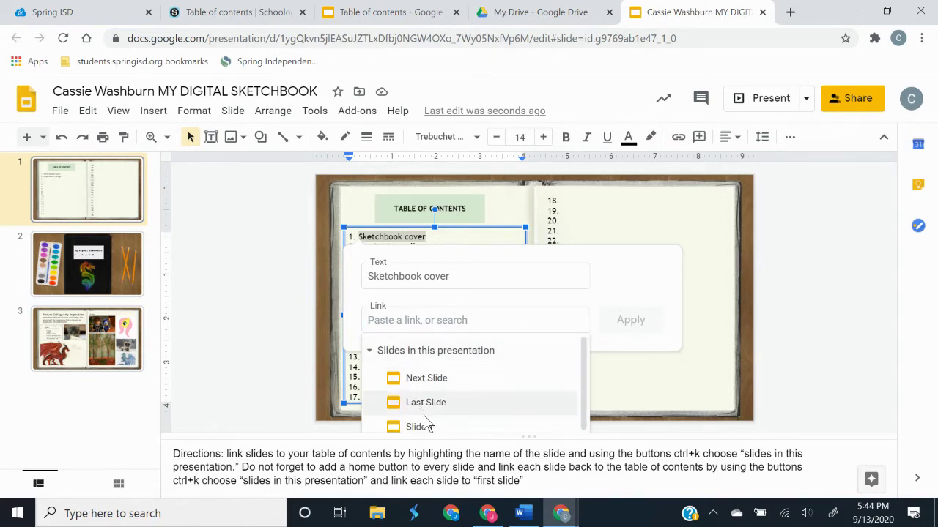
scroll(477, 398, down, 1)
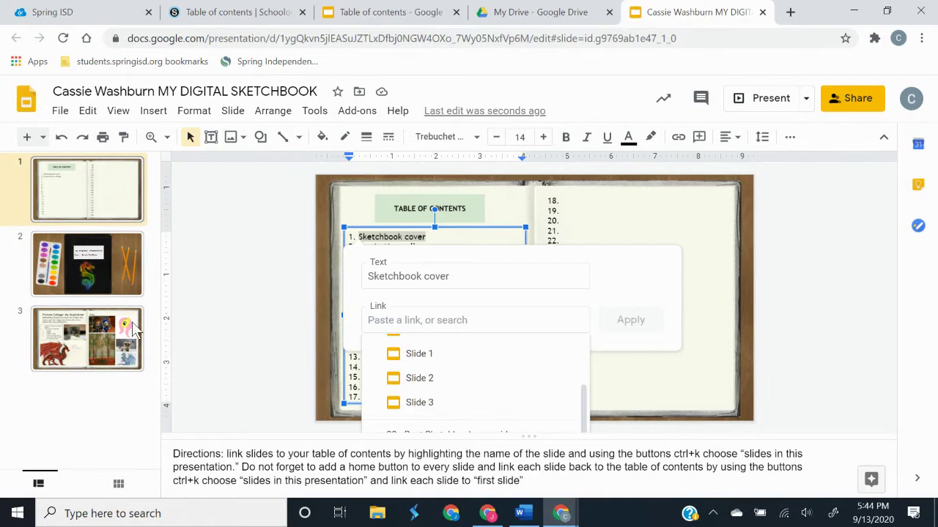
click(427, 379)
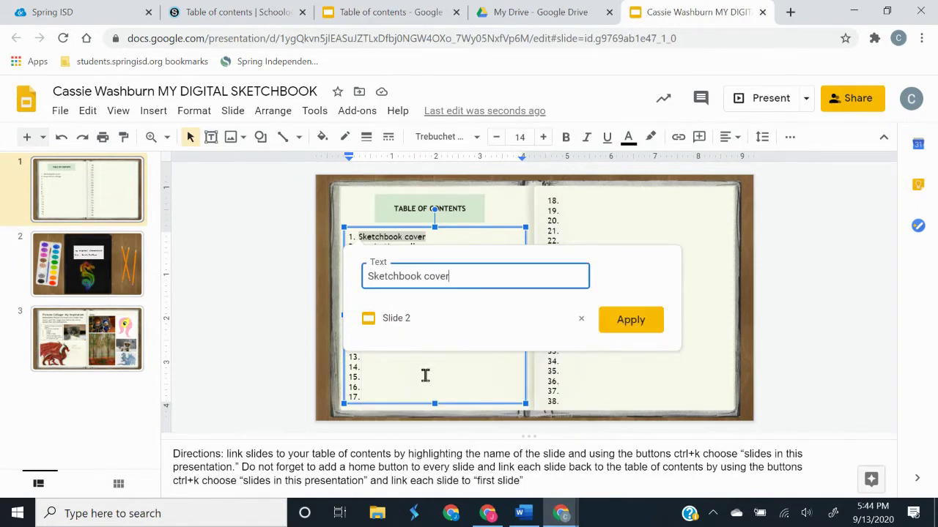
click(636, 328)
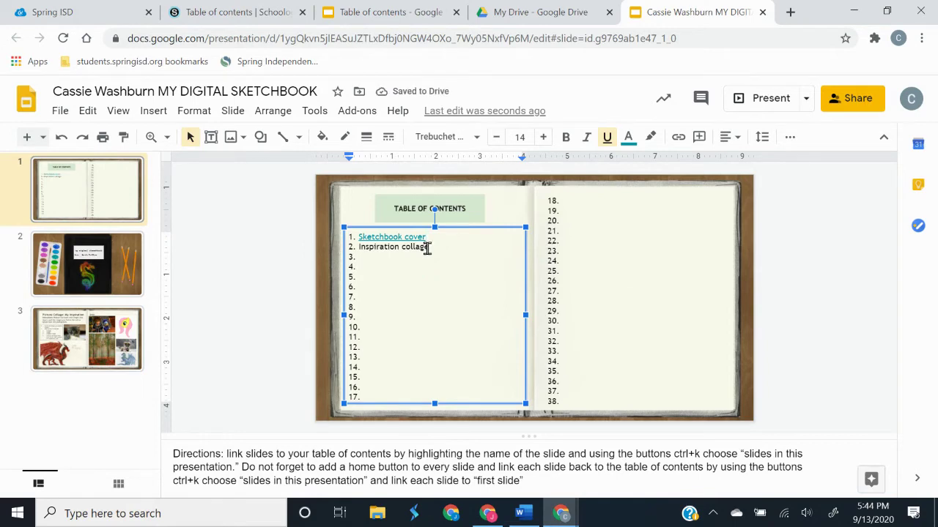
Hyperlink the 'Inspiration collage' contents entry to Slide 3 of this presentation.
drag(430, 249, 357, 247)
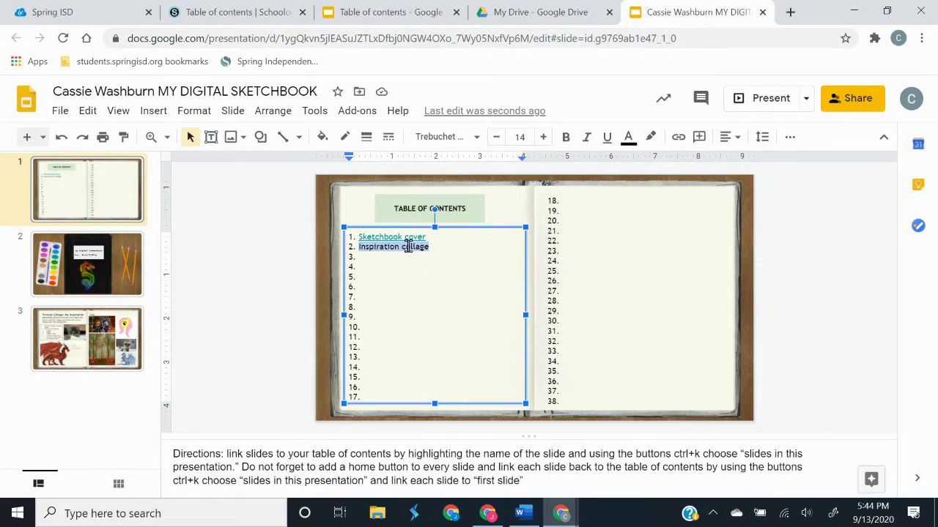
right_click(408, 247)
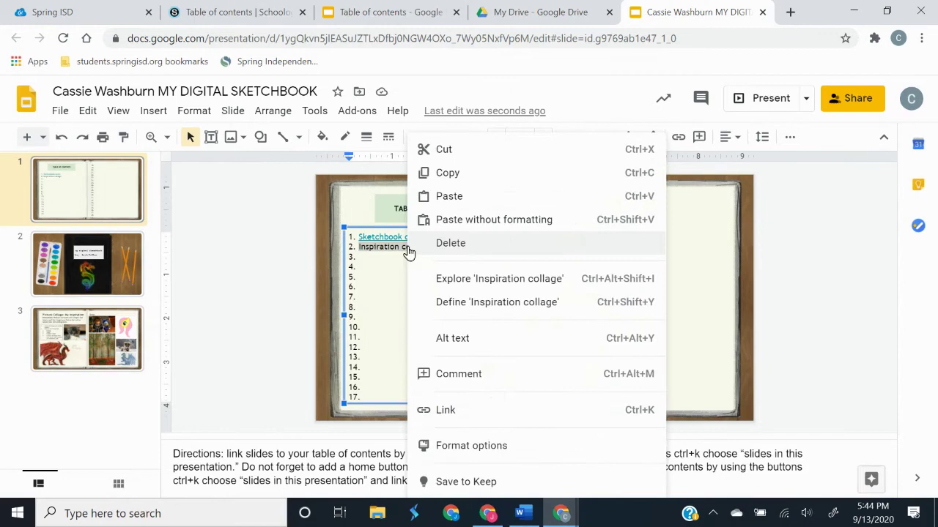
click(473, 411)
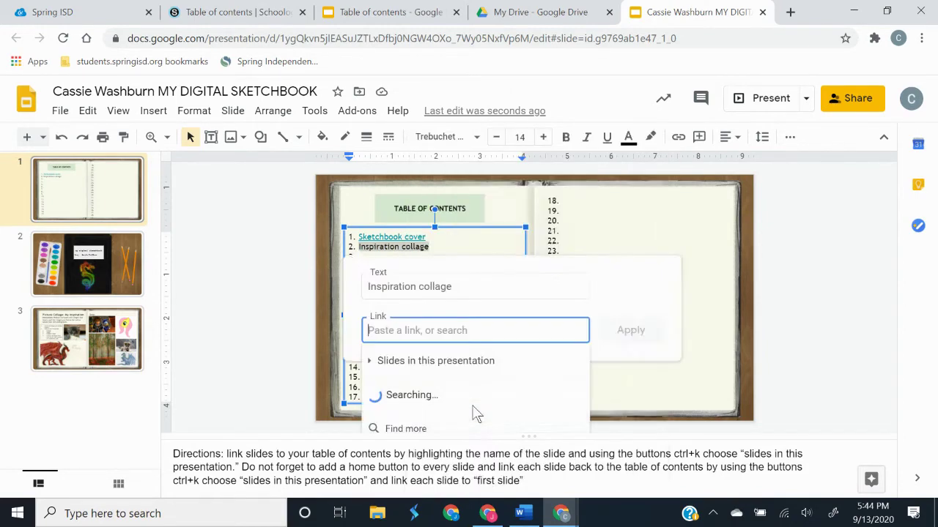
click(442, 361)
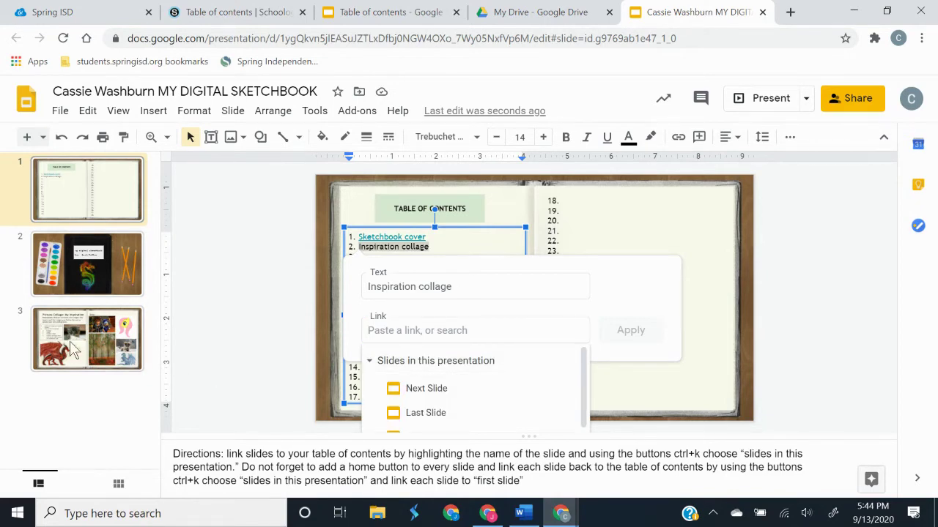
scroll(484, 388, down, 3)
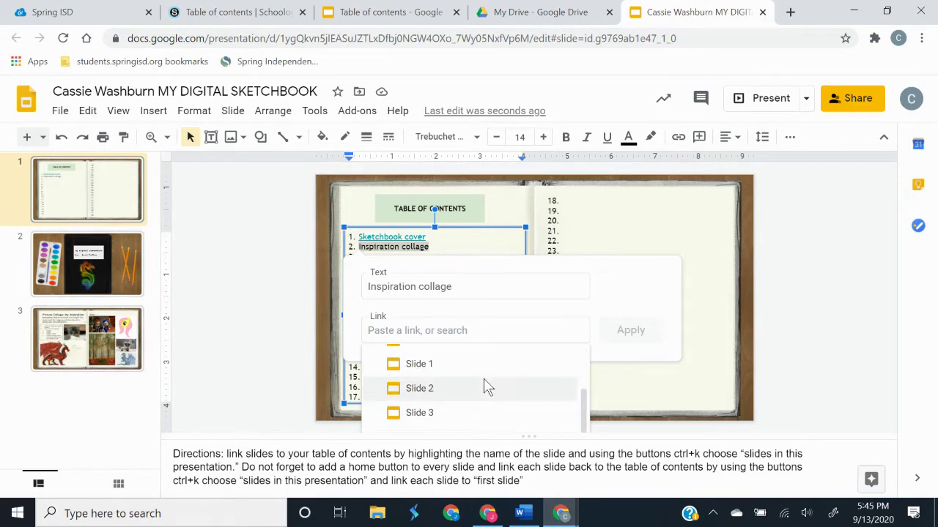
click(477, 414)
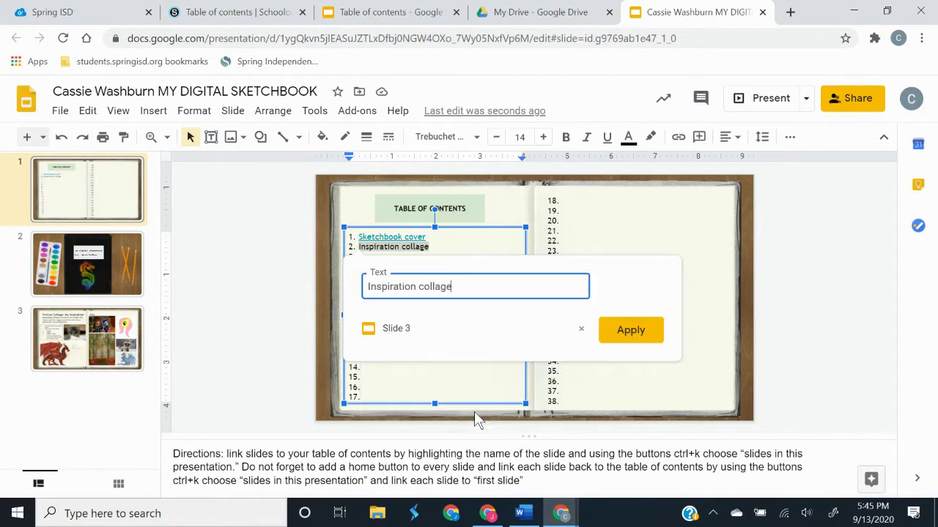
click(630, 331)
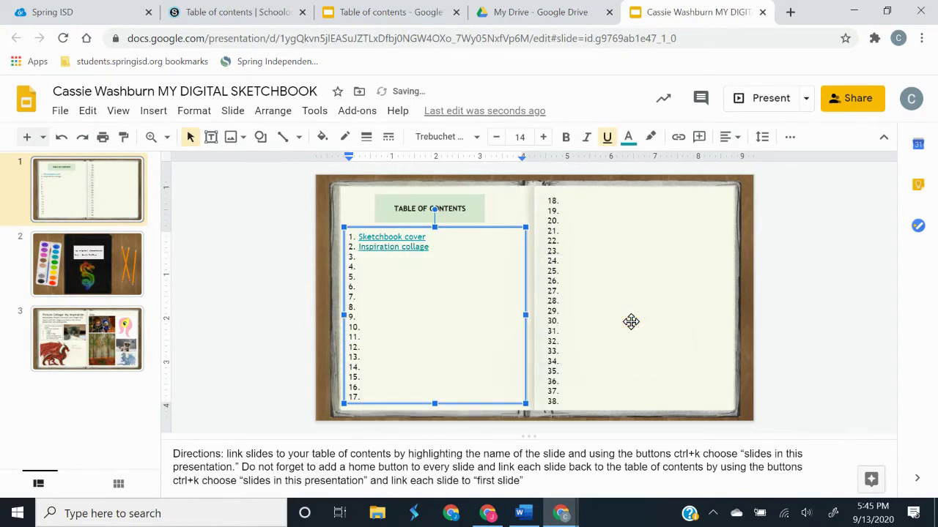
Review slides 3 and 2, then return to the table of contents slide.
click(356, 204)
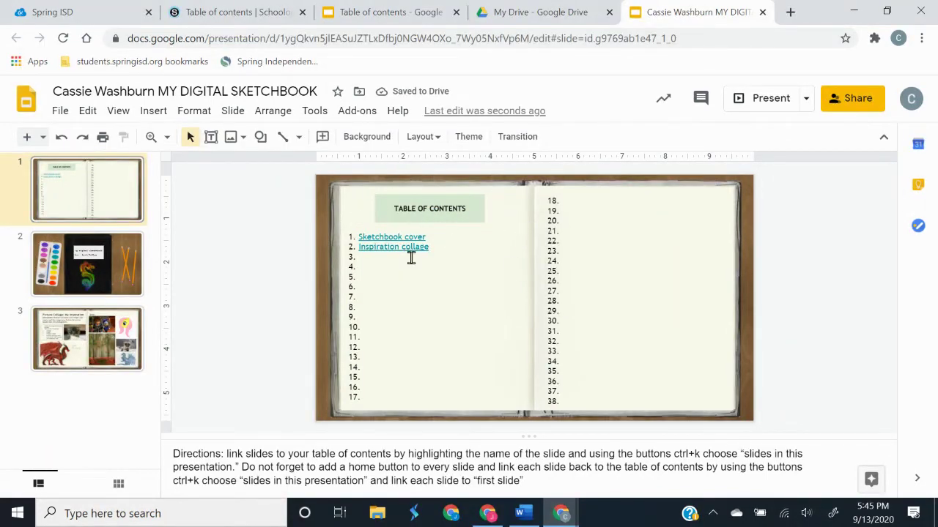
click(87, 345)
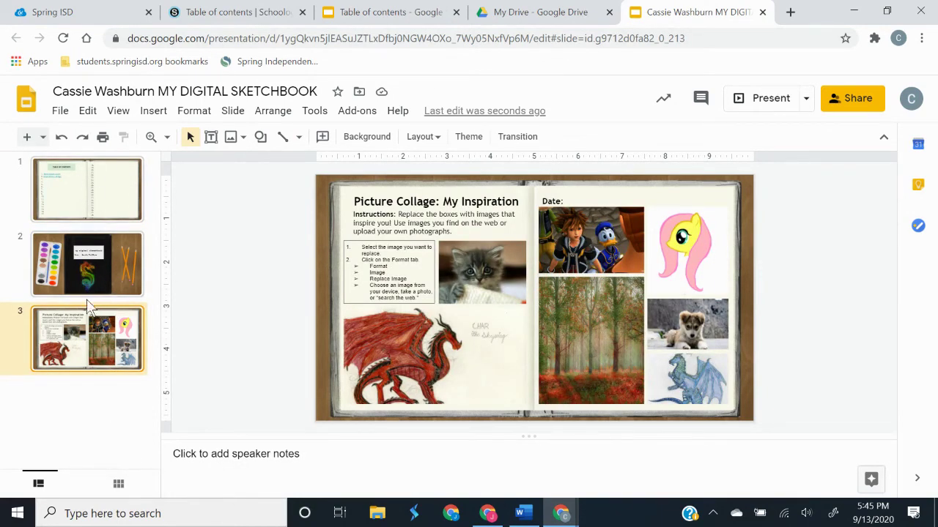
click(83, 261)
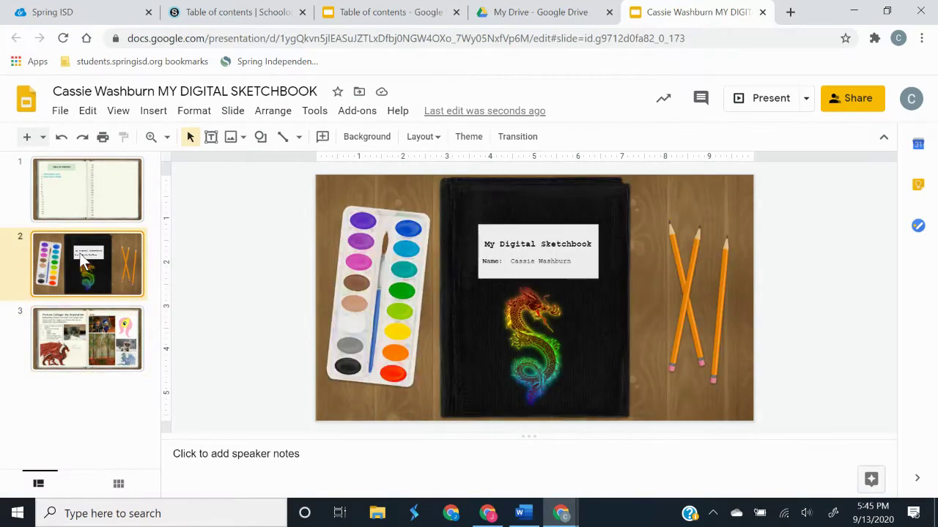
click(64, 199)
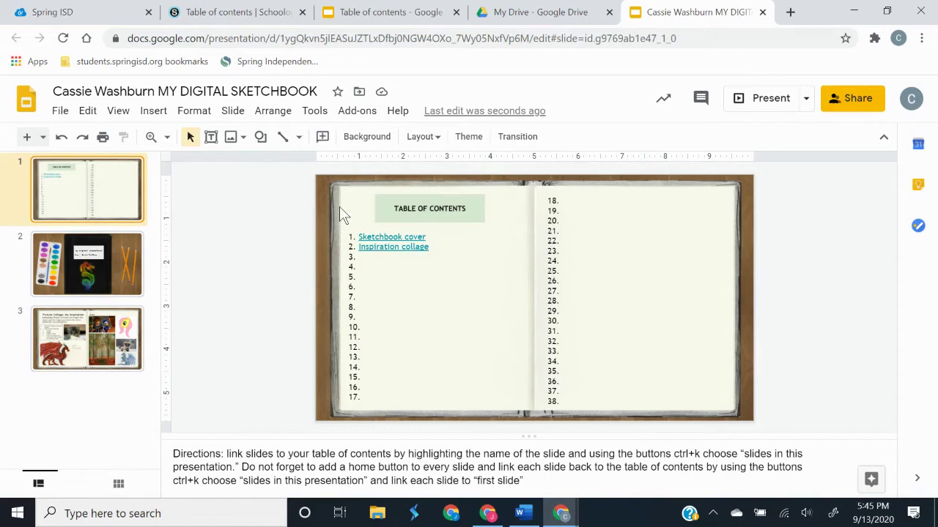
Search the web for 'home button icon' and insert the colourful watercolour house image.
click(152, 116)
mouse_move(190, 139)
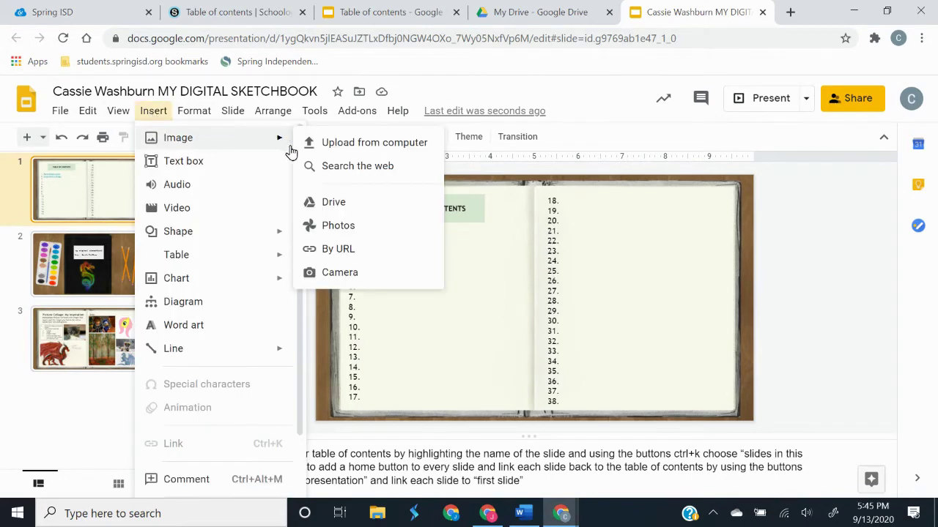
click(335, 166)
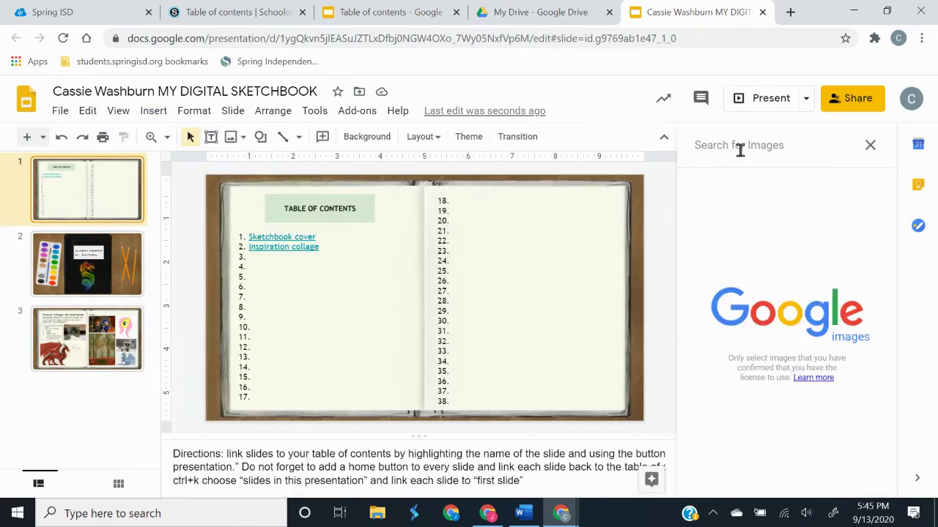
text(home)
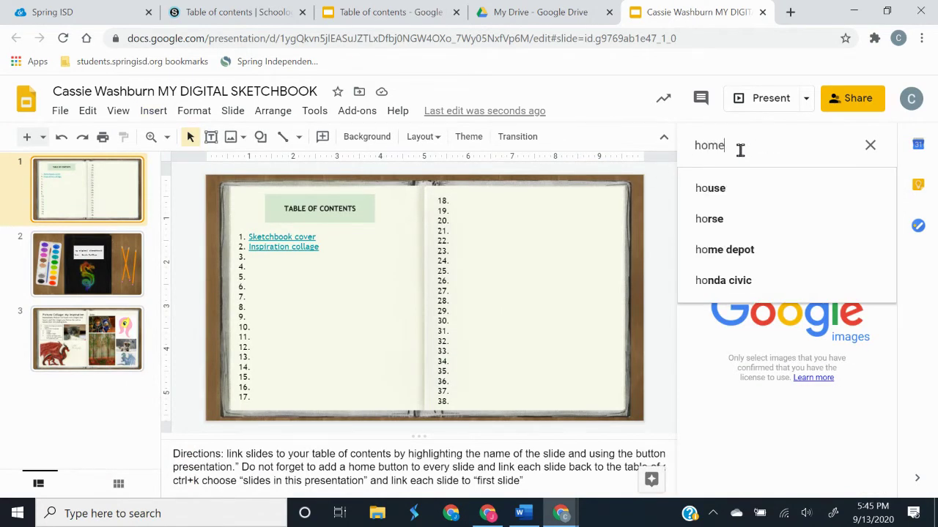
text( bu)
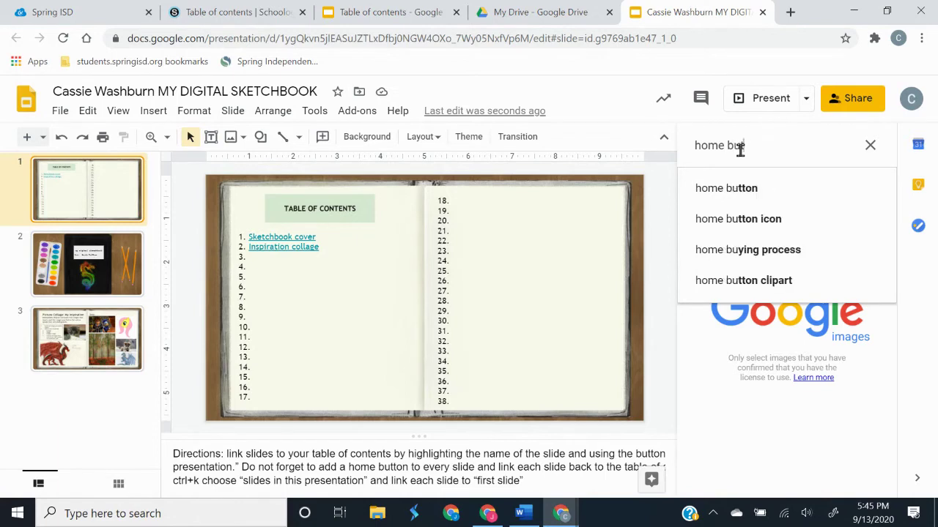
text(tton icon)
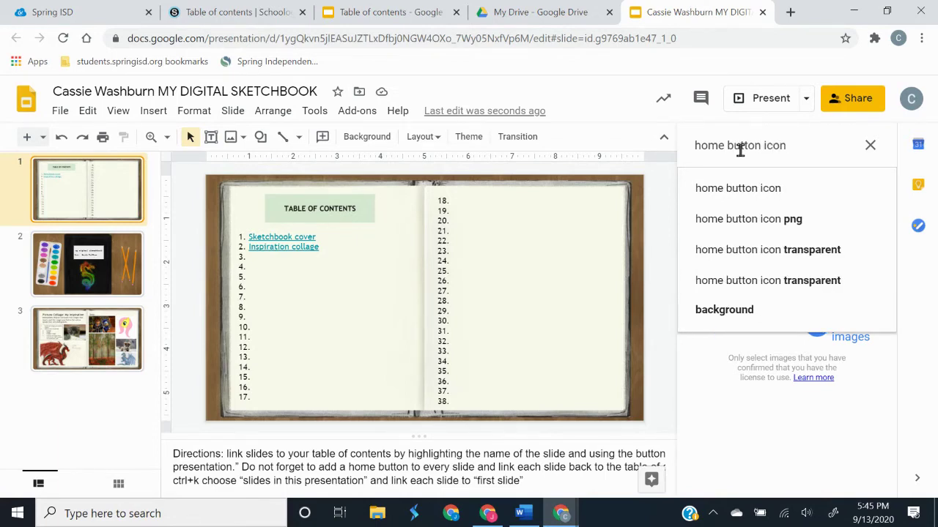
key(Return)
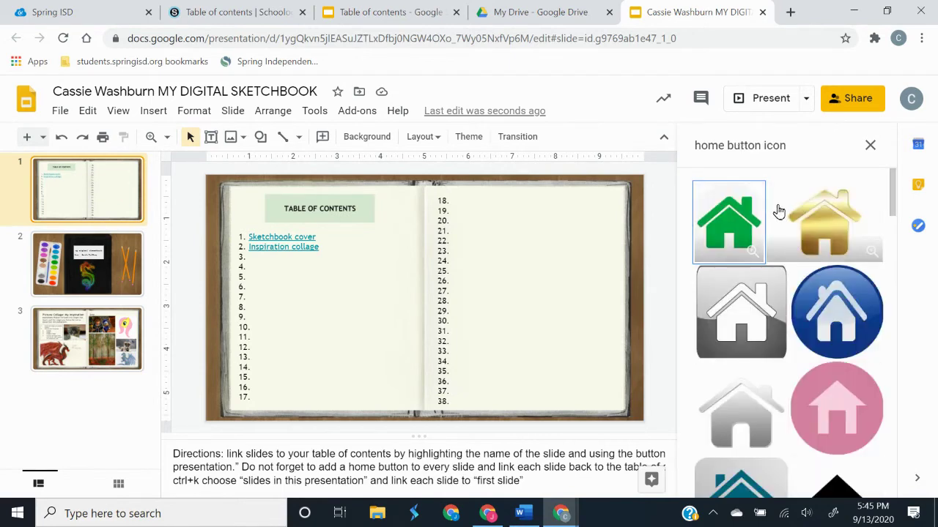
scroll(806, 271, down, 3)
scroll(805, 274, up, 1)
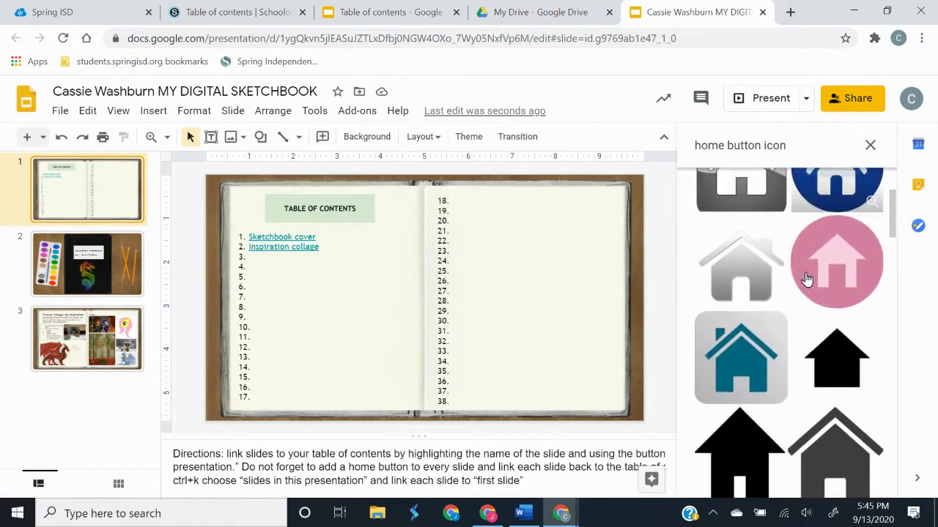
scroll(806, 278, down, 7)
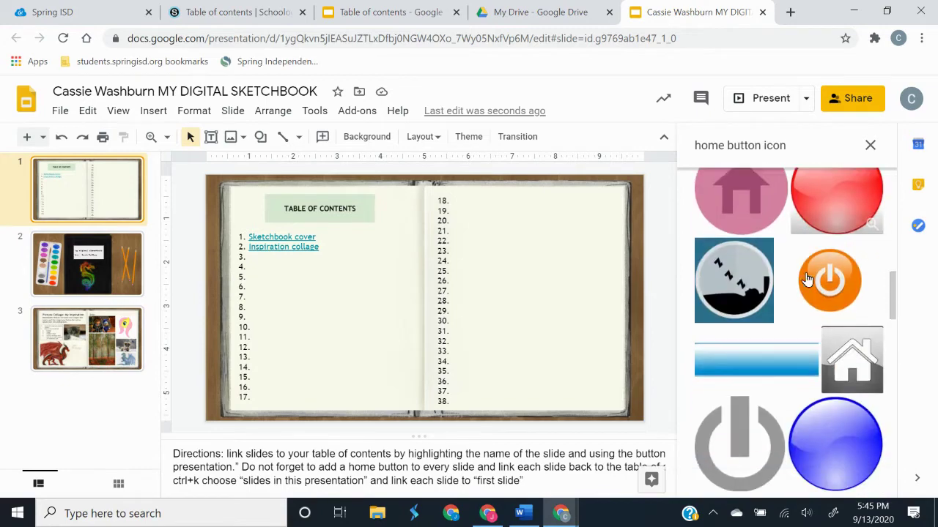
scroll(806, 277, down, 10)
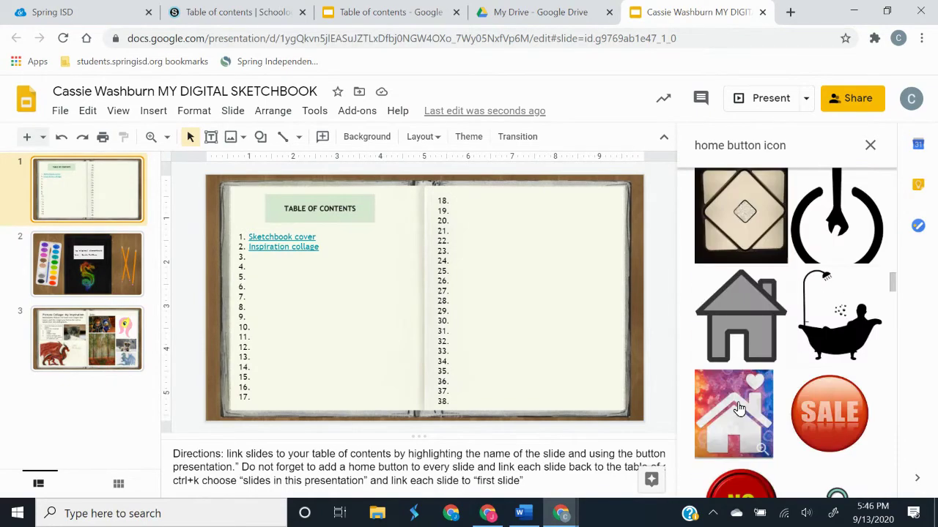
click(739, 408)
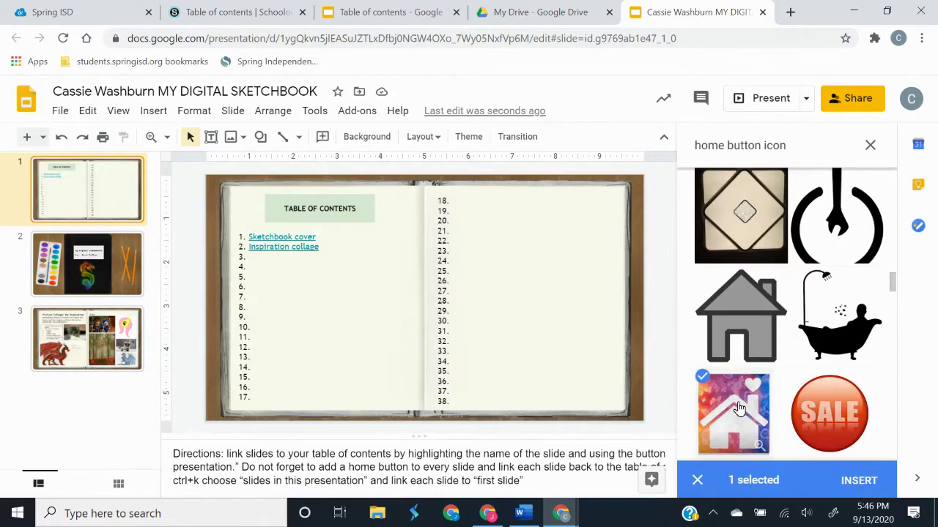
click(859, 482)
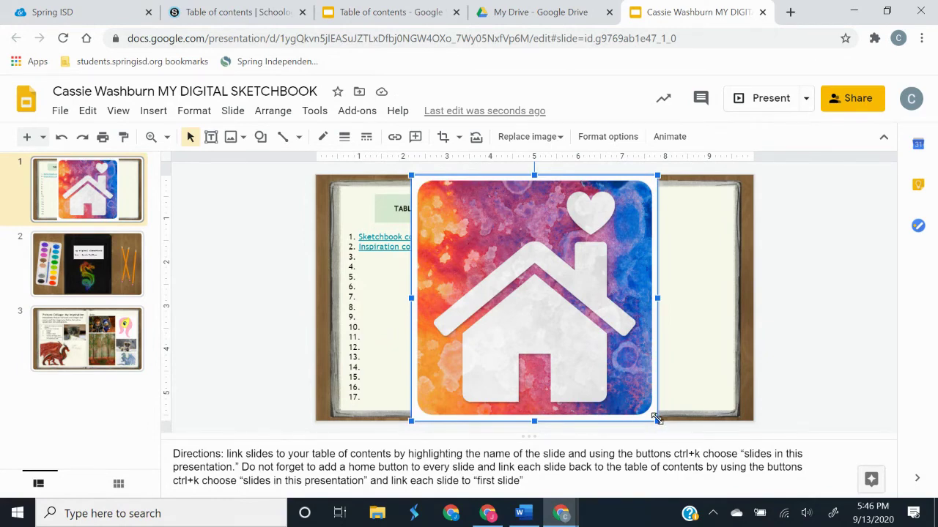
Shrink the house image to a small home button beside the Table of Contents heading and select it.
drag(657, 419, 363, 207)
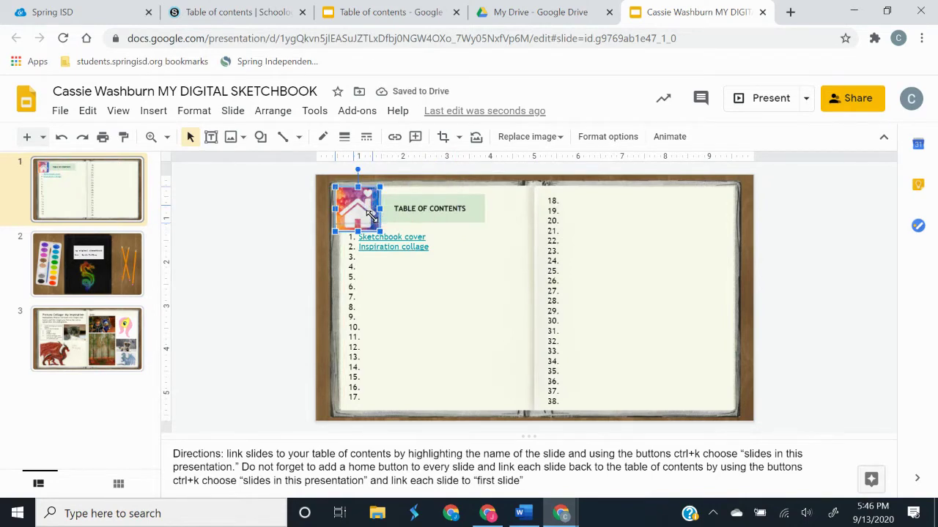
drag(370, 214, 372, 221)
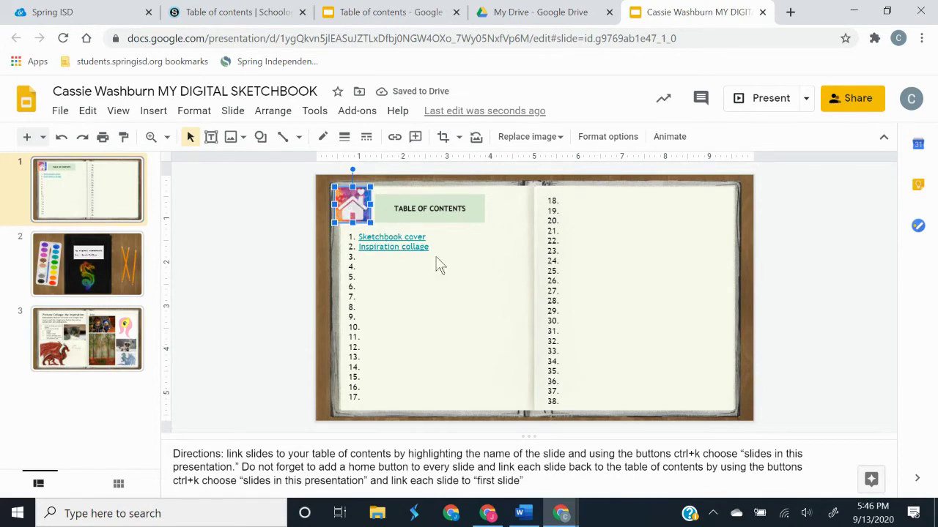
click(372, 258)
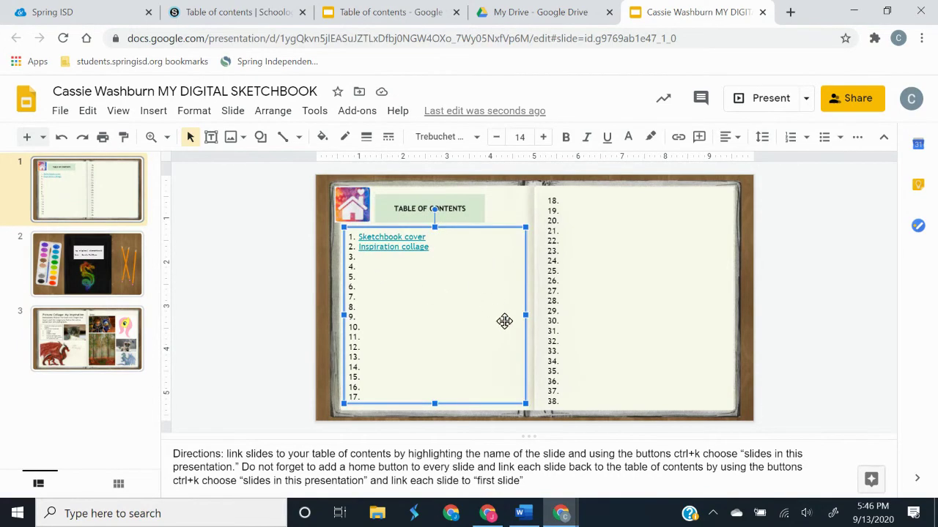
click(352, 205)
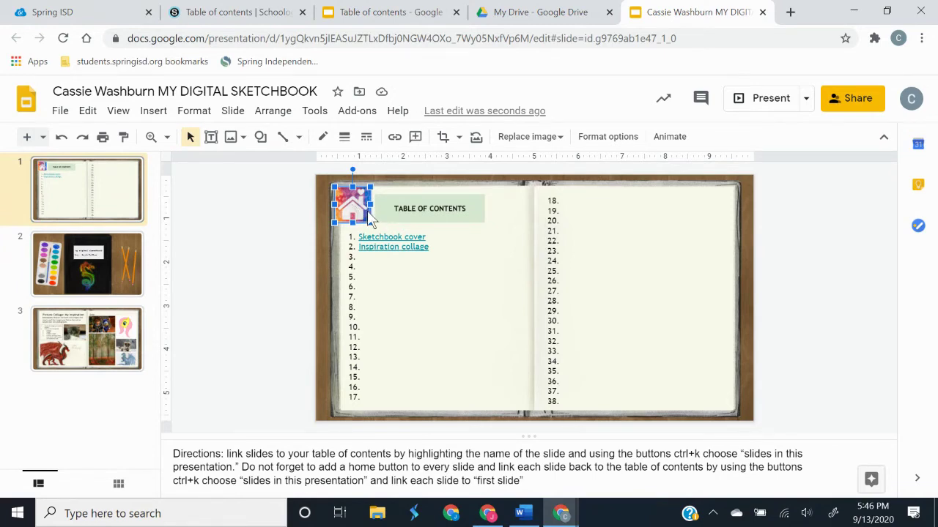
Copy the home icon onto slide 2, the sketchbook cover, and move it to the top-left corner.
right_click(359, 217)
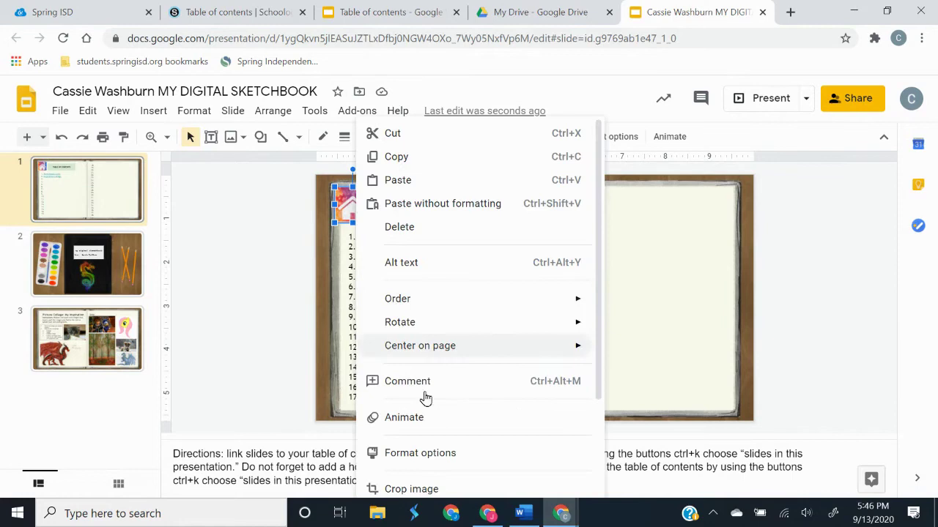
click(425, 163)
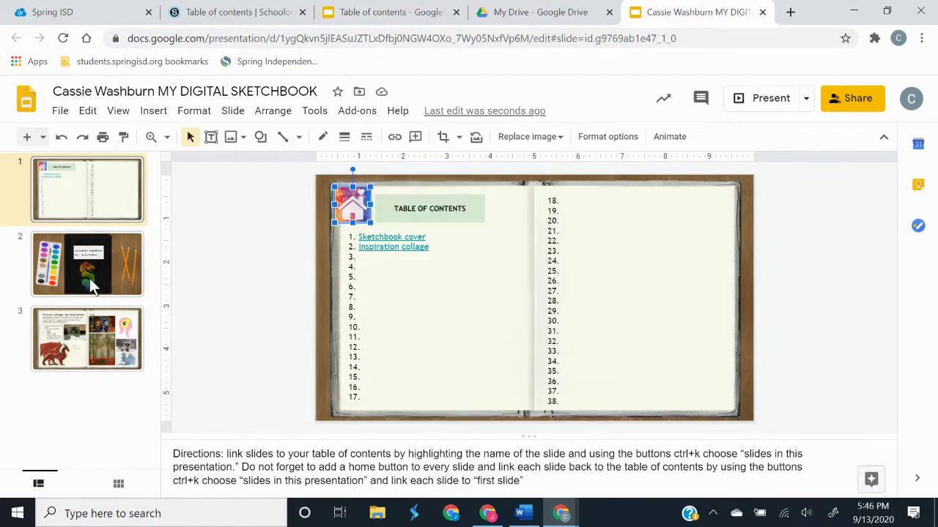
click(91, 269)
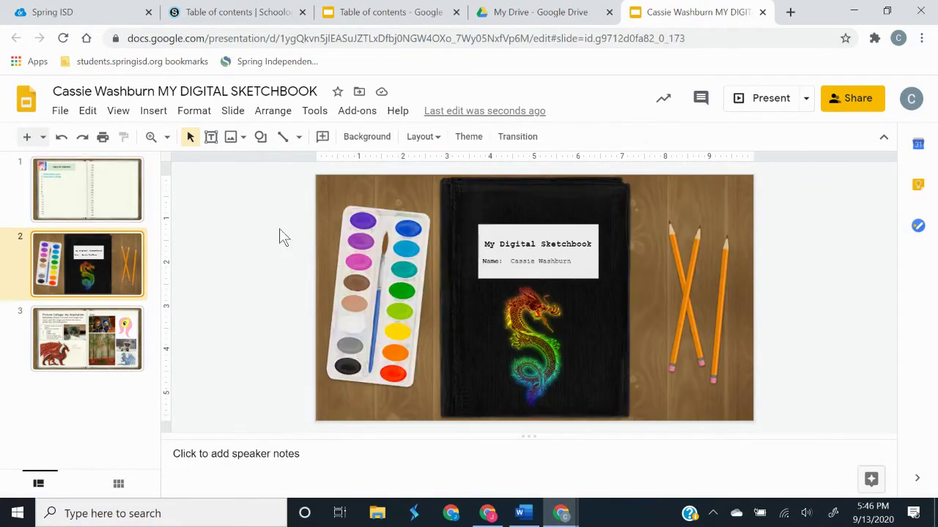
right_click(349, 185)
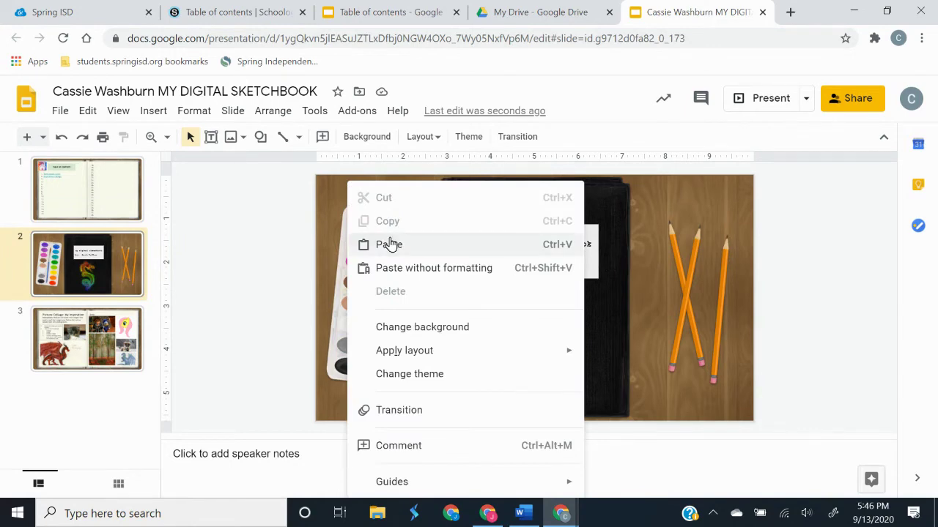
click(389, 242)
drag(347, 207, 331, 199)
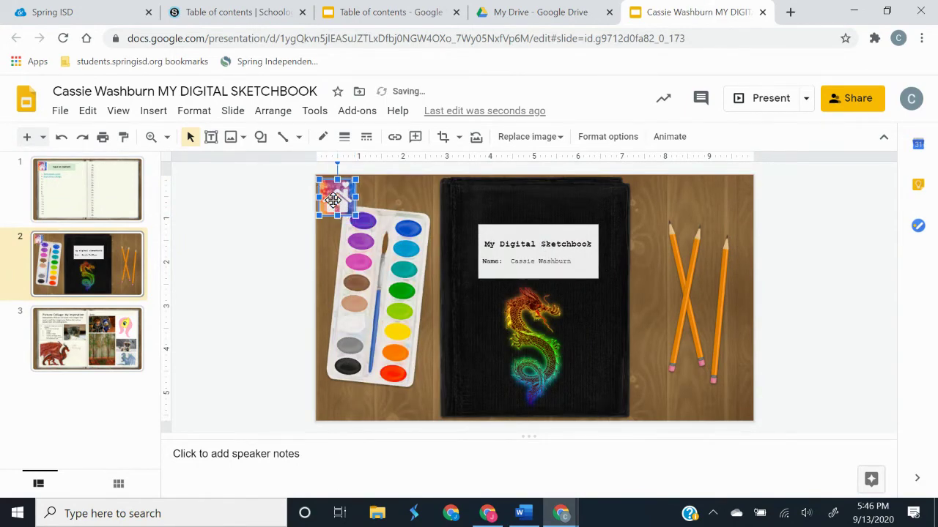
click(429, 243)
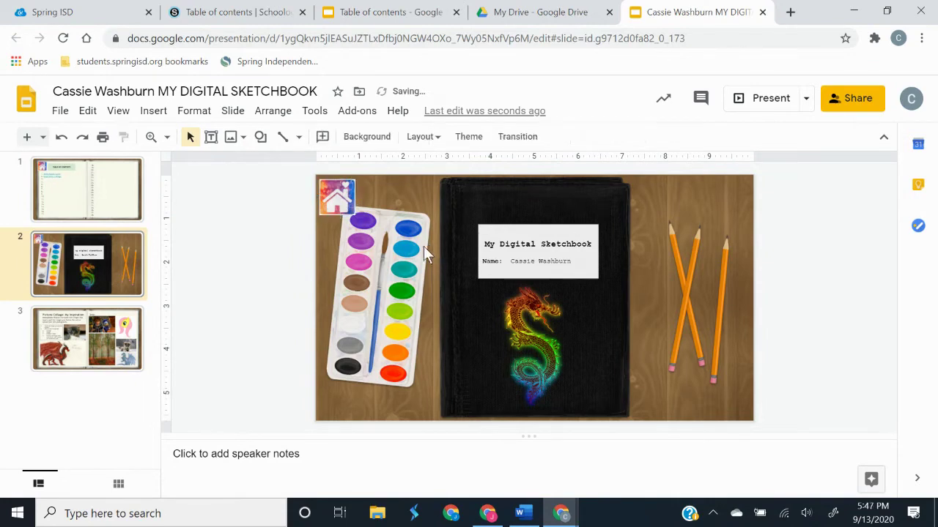
click(122, 350)
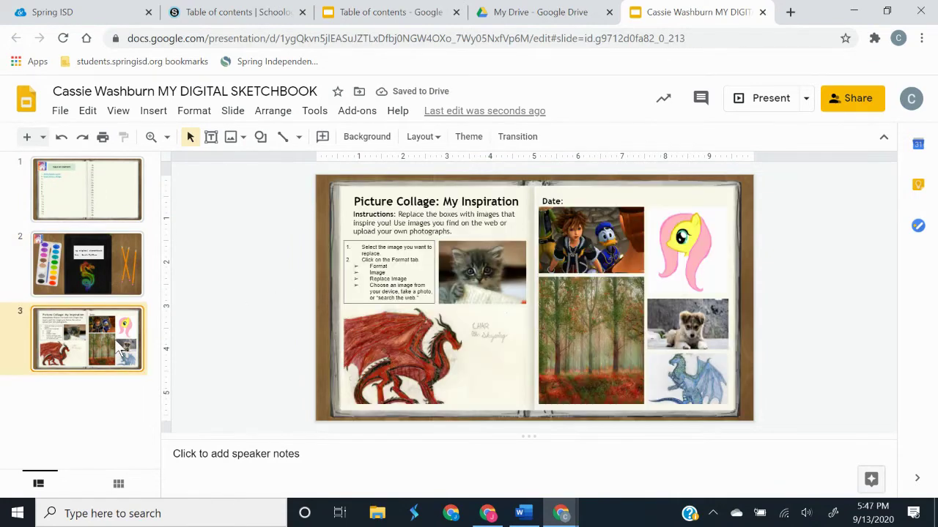
click(103, 267)
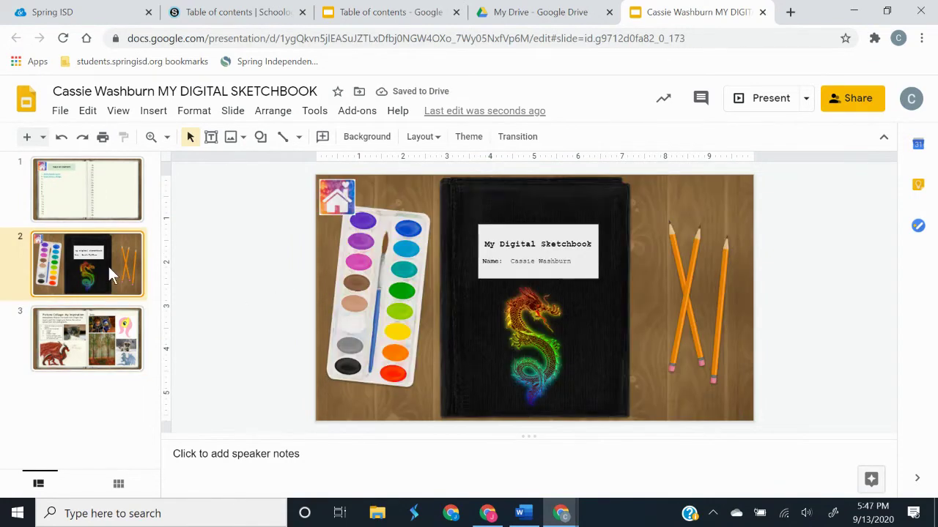
click(337, 199)
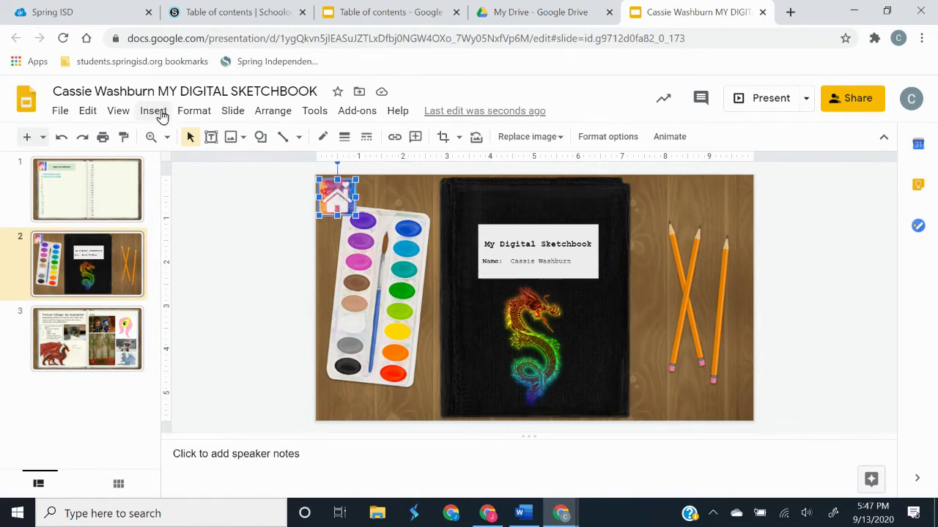
Link the home icon on the sketchbook cover slide to the First Slide.
click(154, 111)
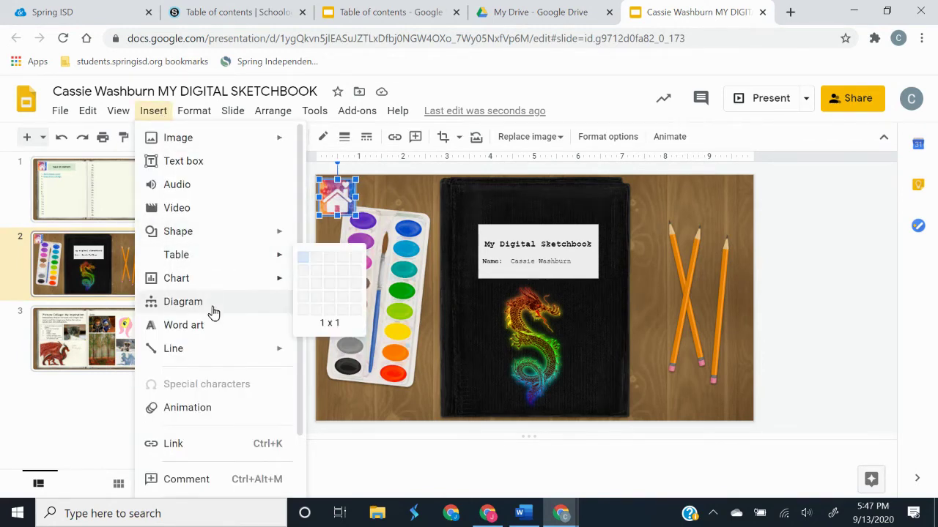
click(222, 445)
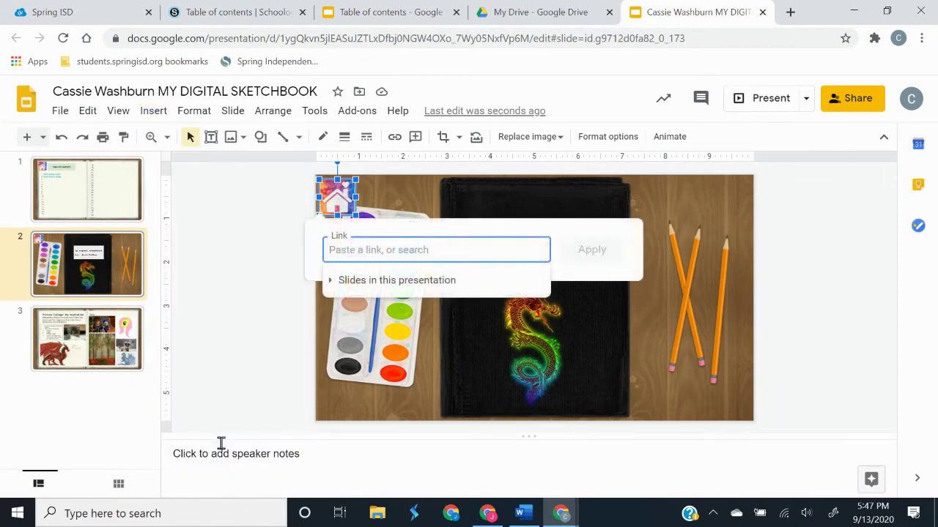
click(413, 287)
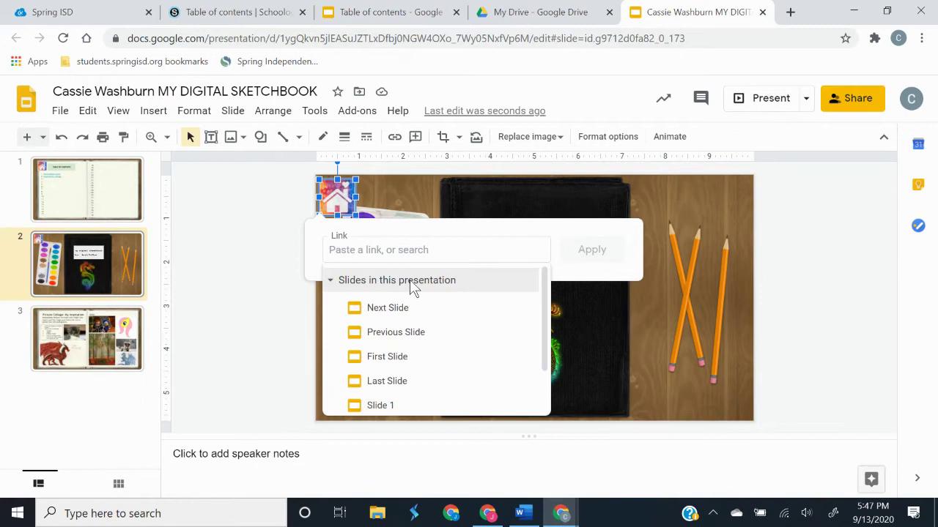
click(415, 360)
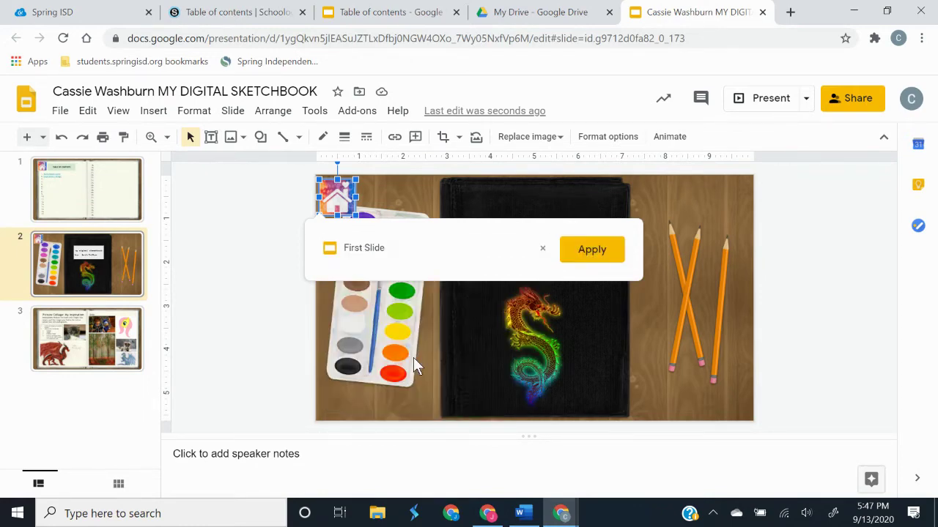
click(602, 250)
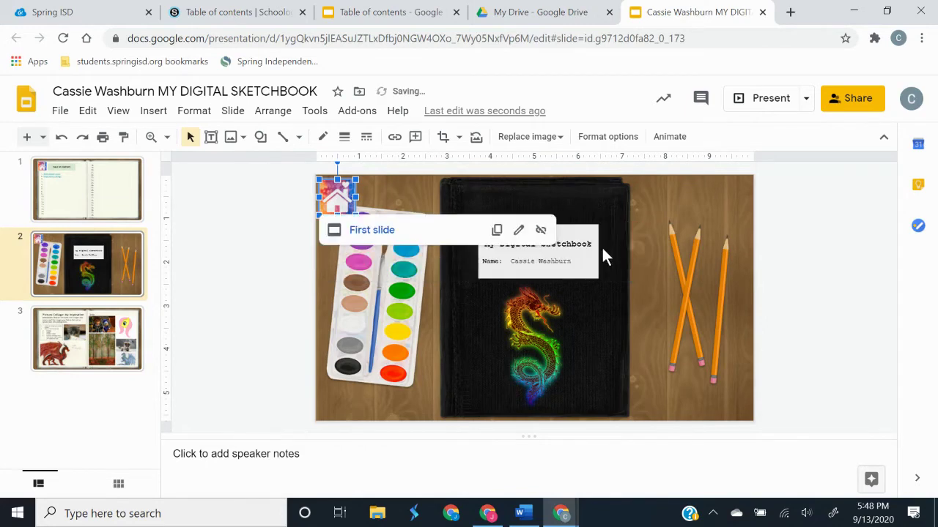
Copy the linked home icon to the clipboard.
click(410, 194)
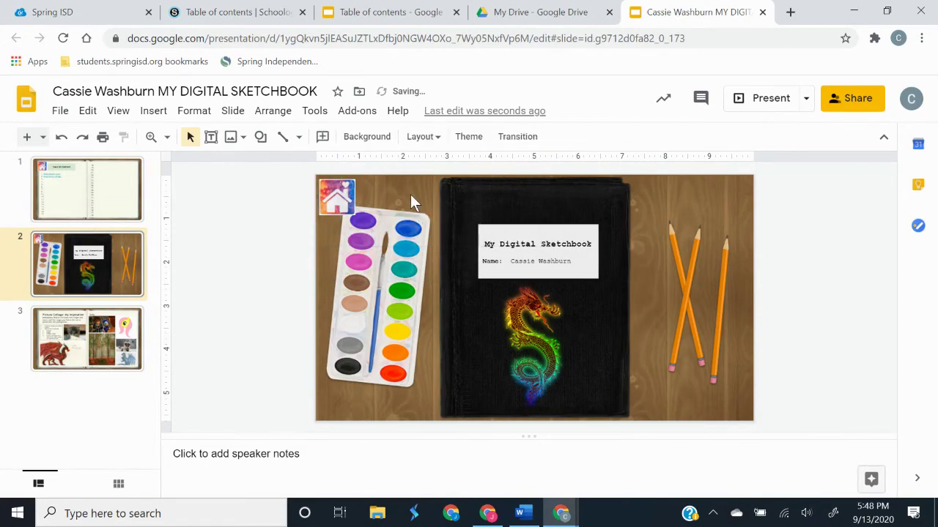
right_click(333, 198)
mouse_move(334, 206)
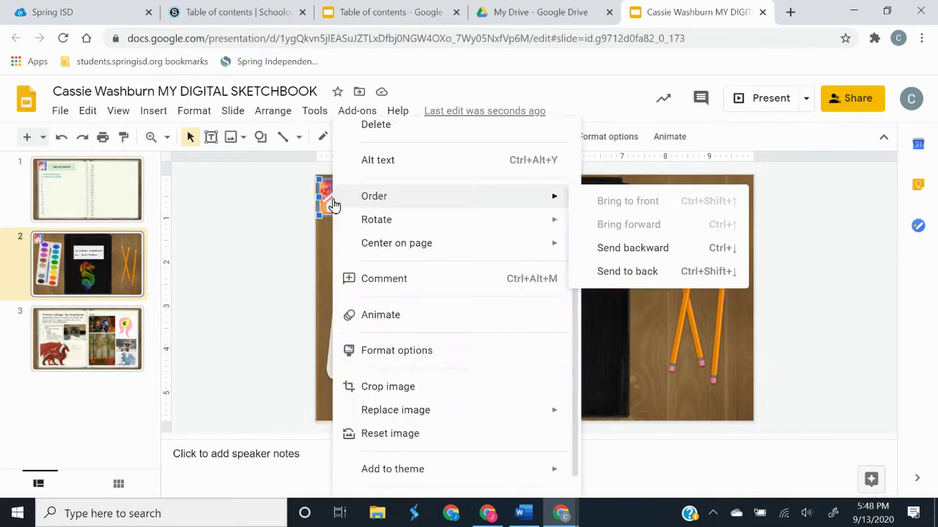
scroll(389, 220, up, 3)
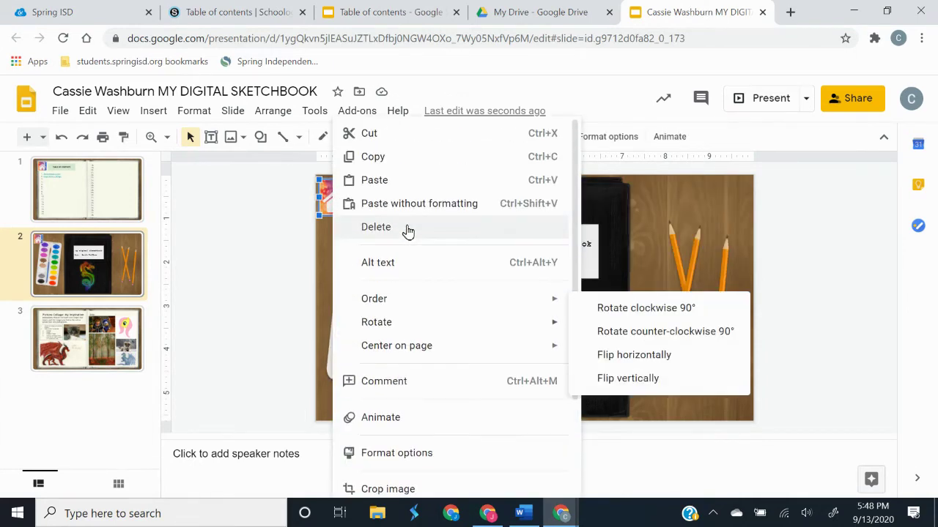
click(414, 166)
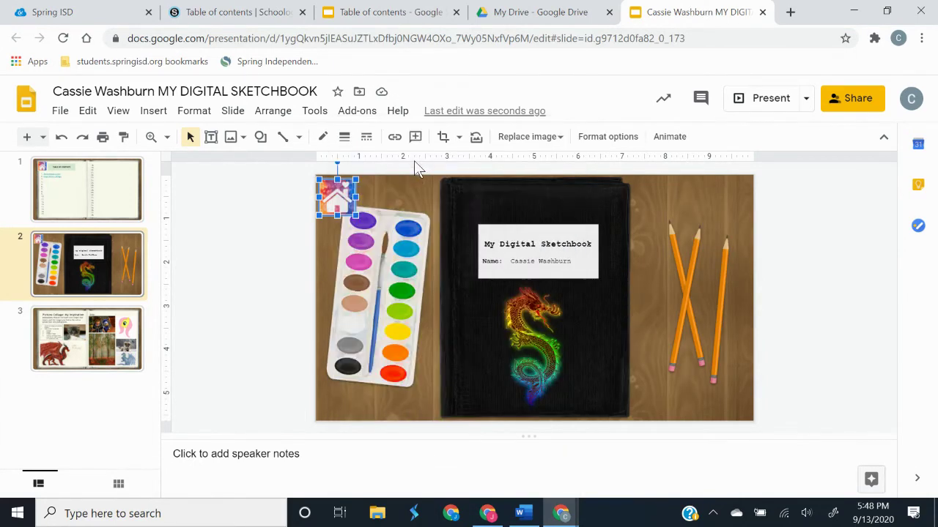
Paste the linked home icon onto the Picture Collage slide.
click(122, 337)
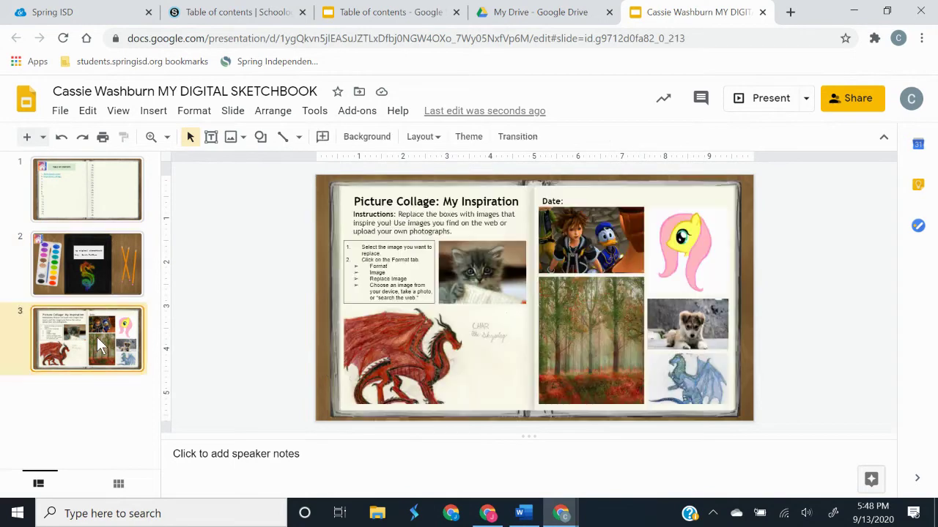
right_click(337, 198)
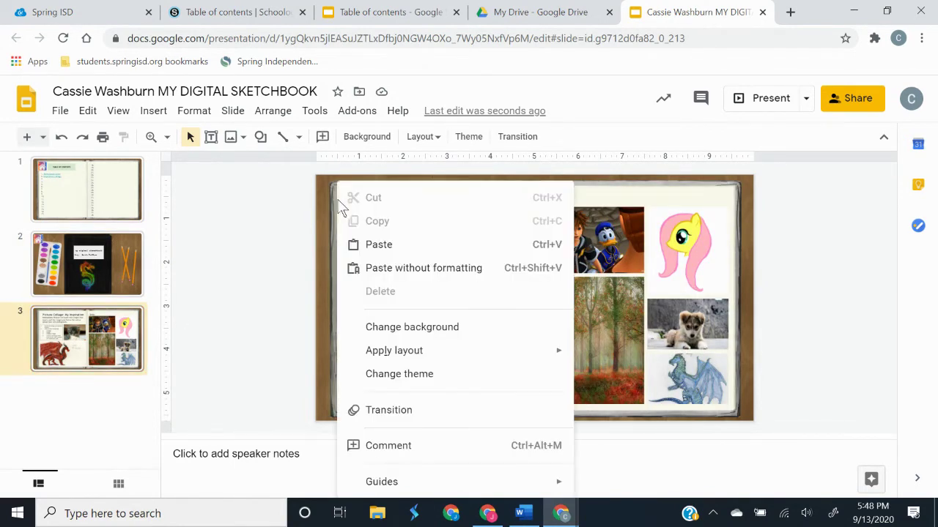
click(368, 249)
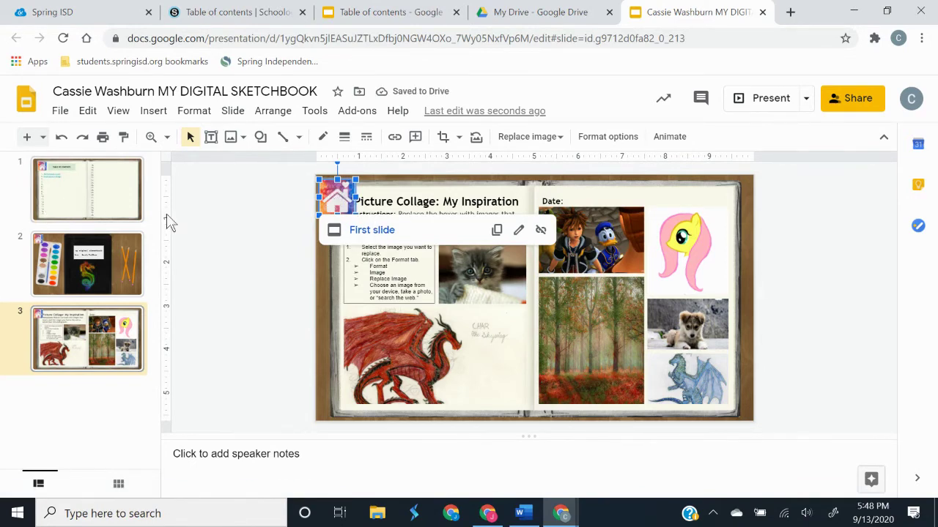
click(336, 317)
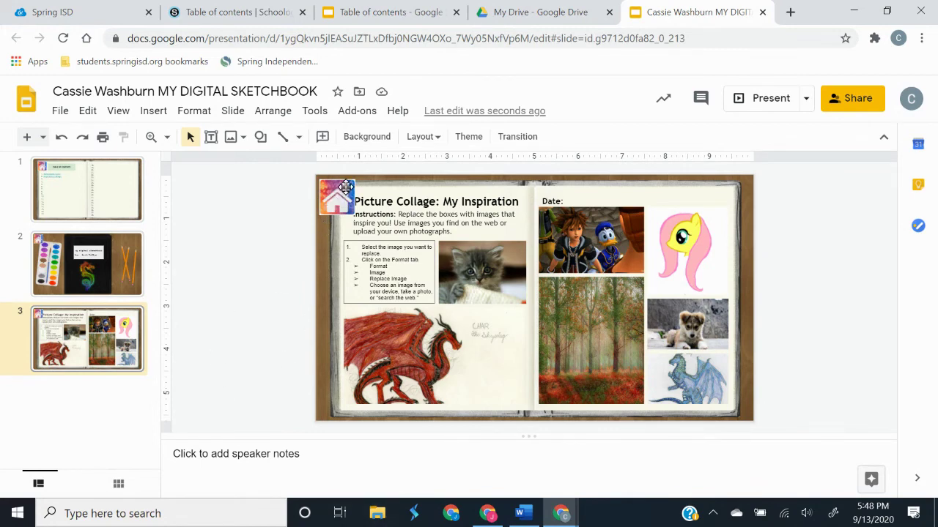
Shrink the home picture slightly and place it in the slide's top-left corner.
click(342, 208)
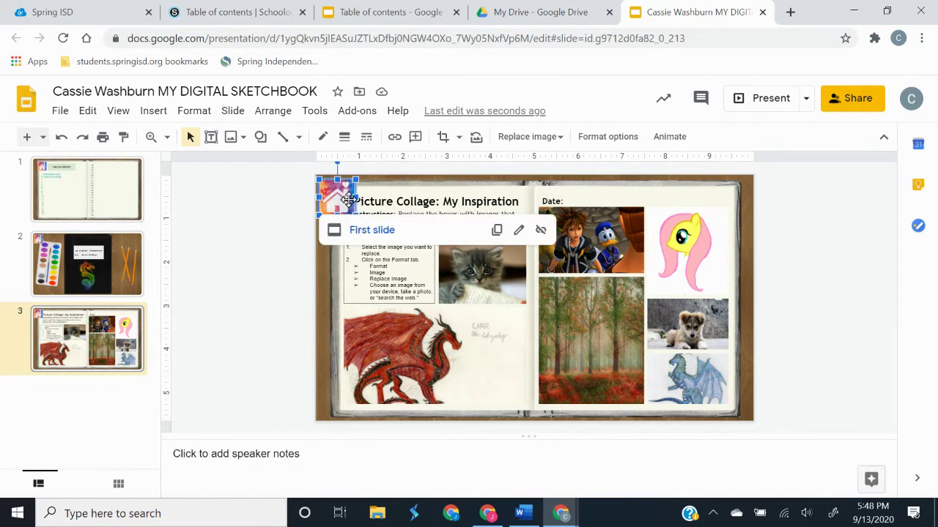
drag(317, 178, 325, 186)
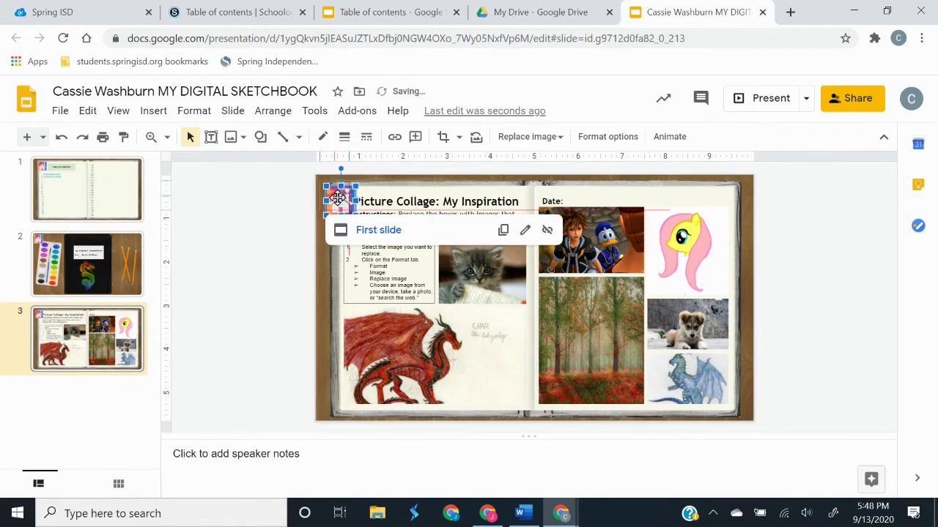
drag(337, 198, 328, 188)
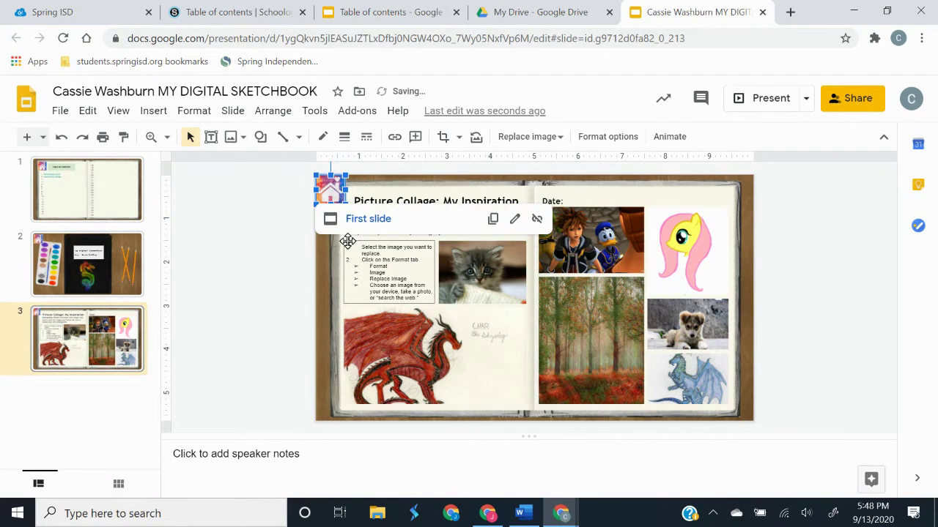
click(329, 258)
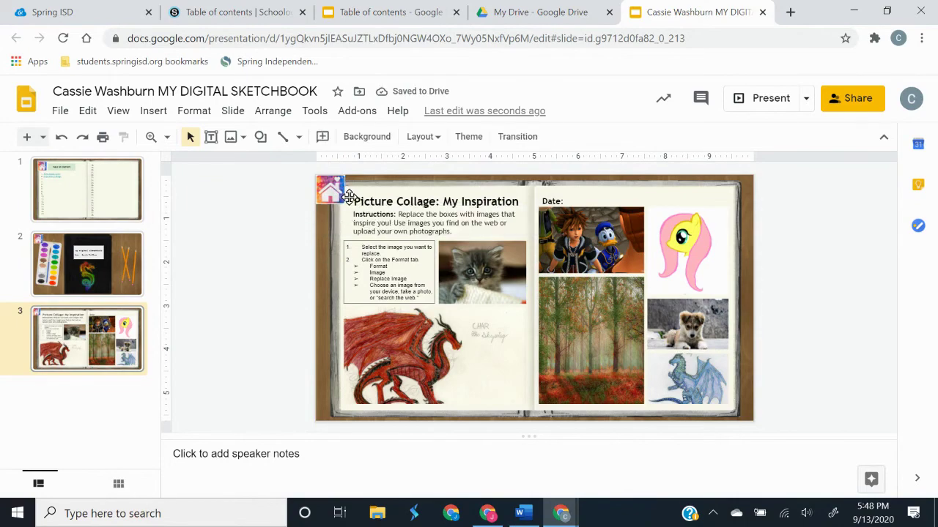
Follow the 'Sketchbook cover' contents link, then its home link back to the contents.
key(Tab)
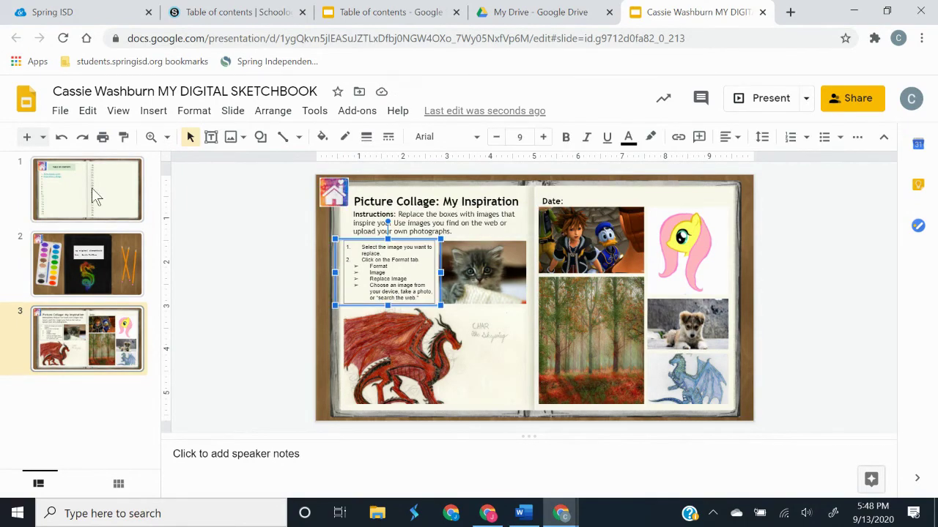
click(95, 196)
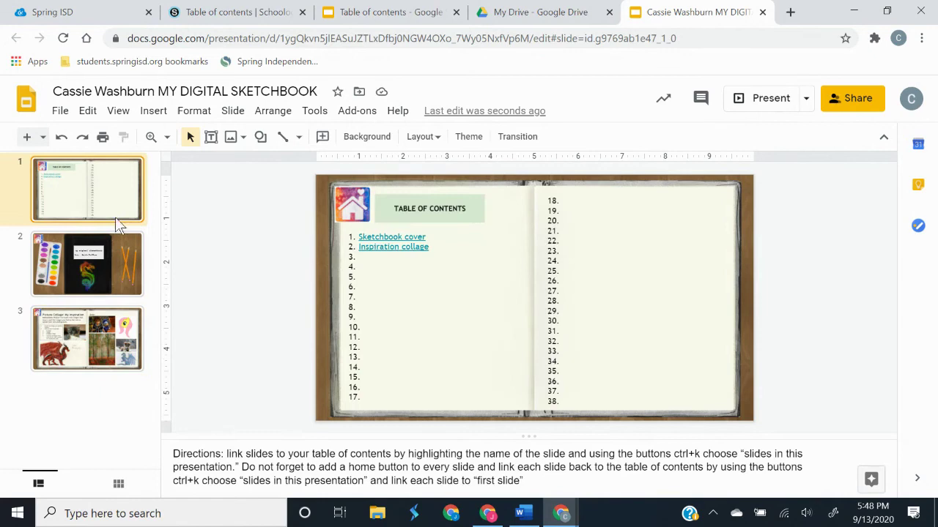
click(397, 237)
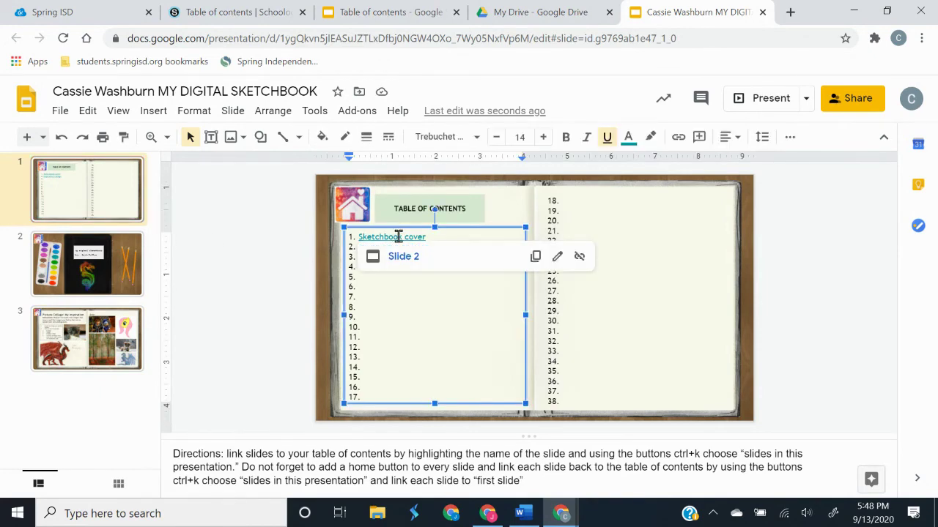
click(401, 259)
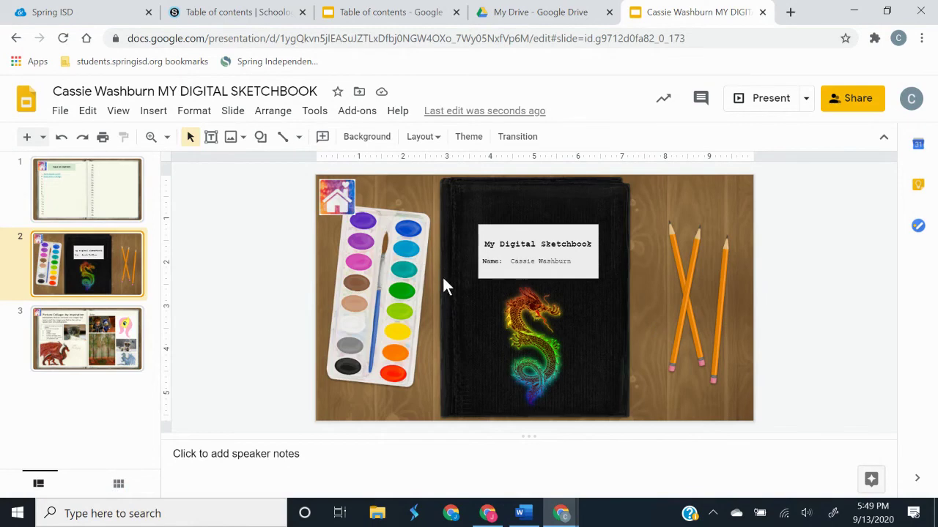
click(342, 199)
click(367, 235)
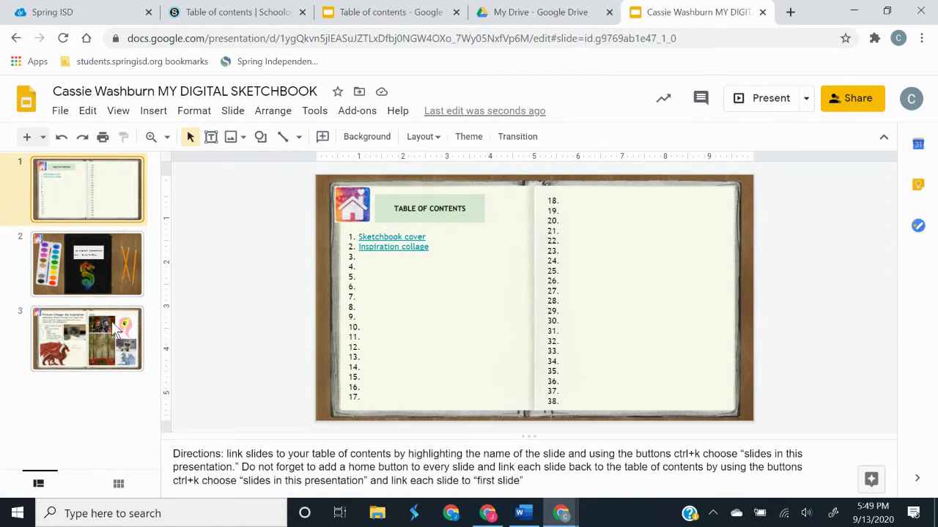
Follow the 'Inspiration collage' link, then the collage's home link back to the contents.
click(384, 249)
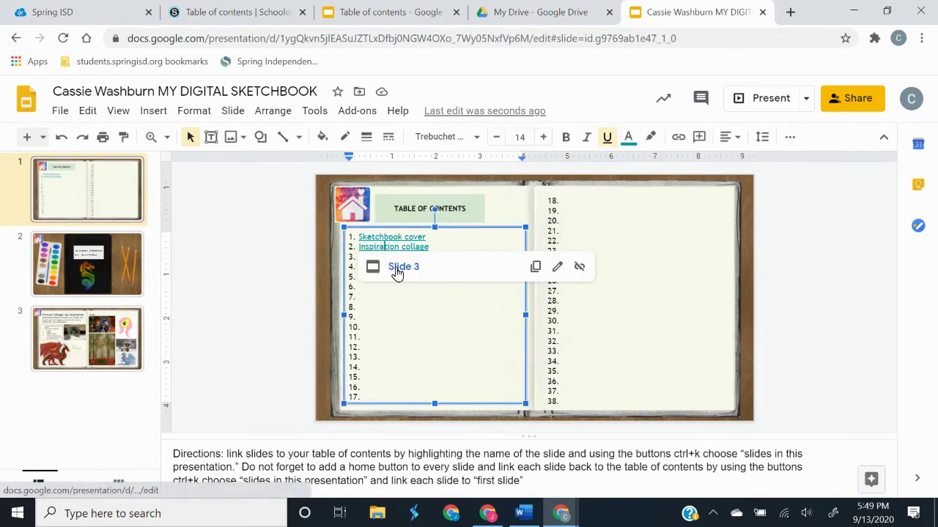
click(399, 268)
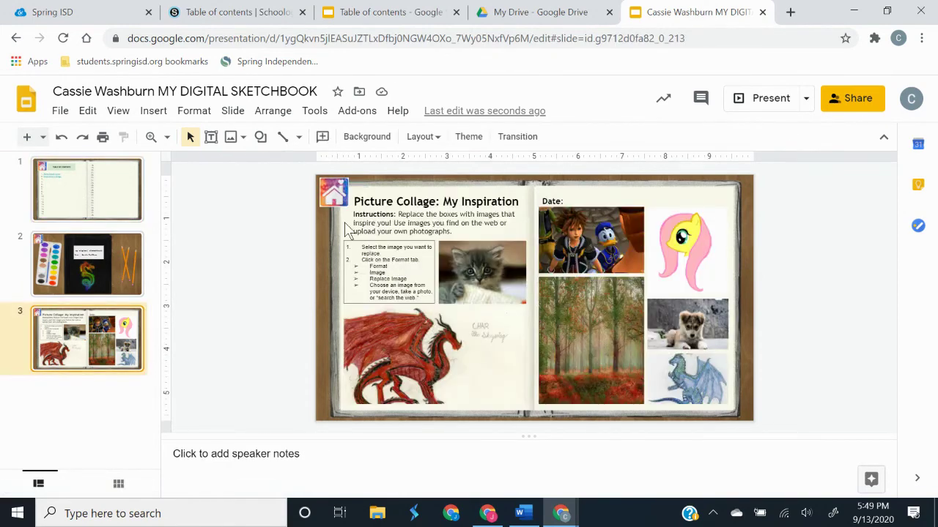
click(338, 196)
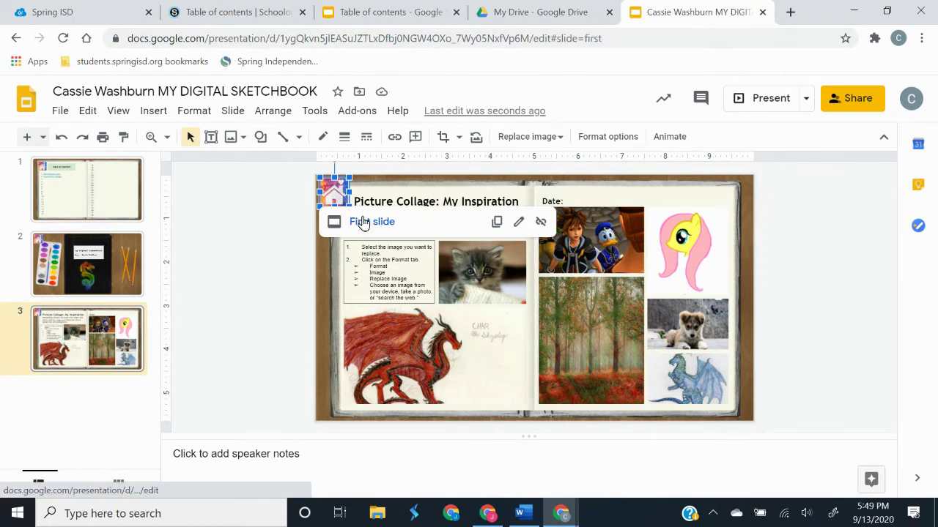
click(359, 221)
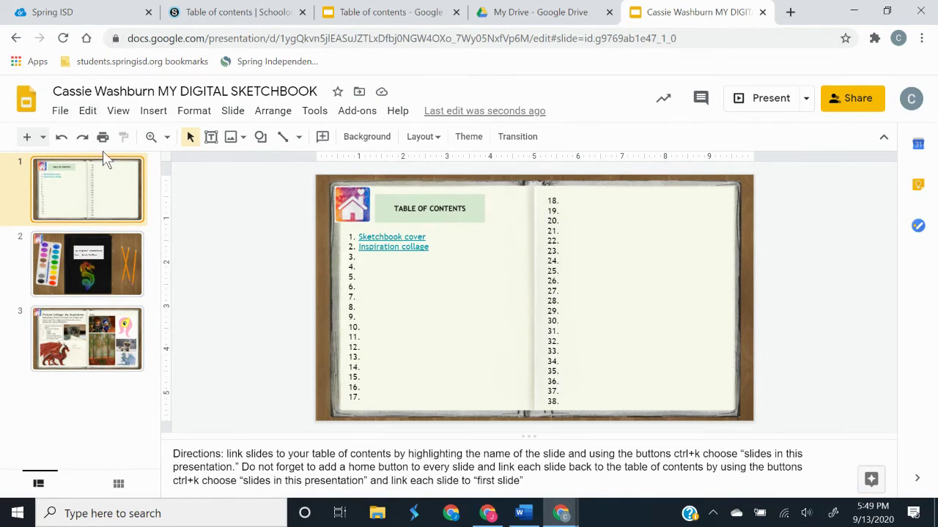
Download the current table of contents slide as a JPEG image (.jpg).
click(62, 114)
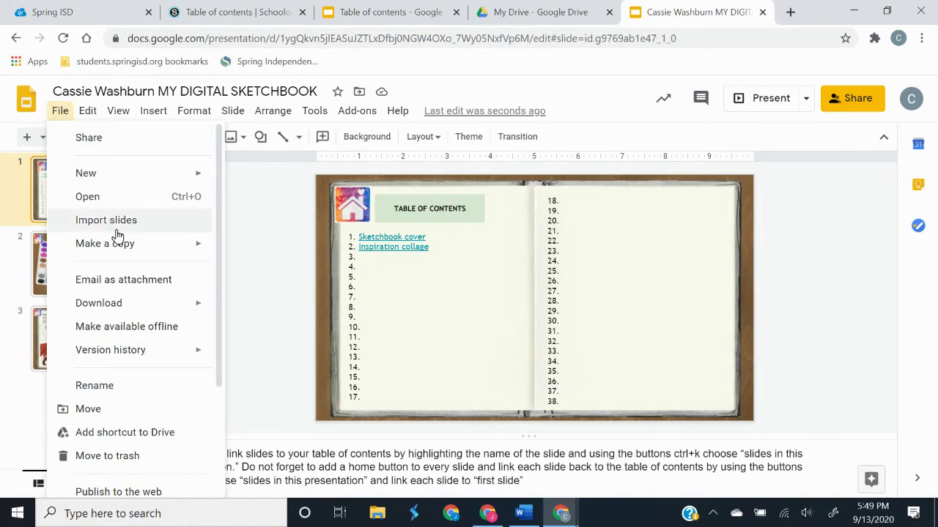
mouse_move(150, 306)
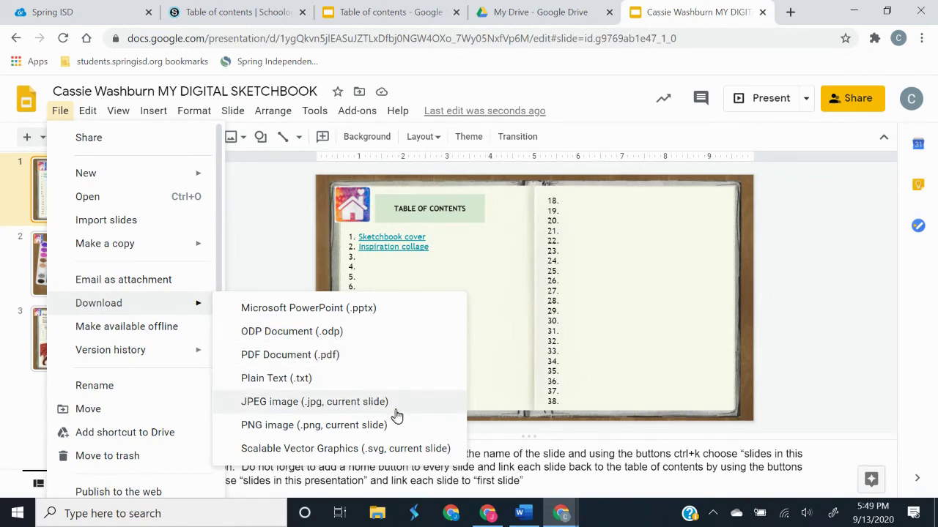
click(358, 404)
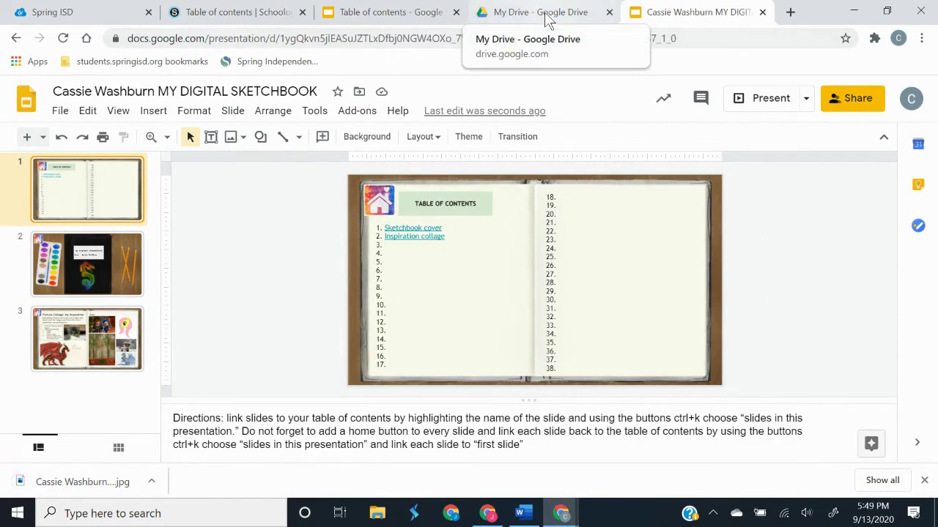
Upload MY DIGITAL SKETCHBOOK.jpg from Downloads to the Table of contents assignment submission.
click(221, 16)
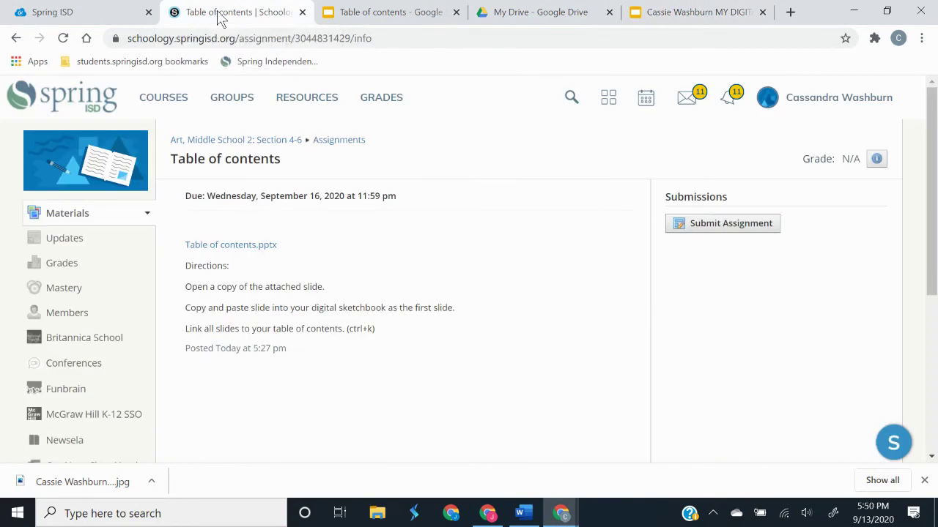
click(714, 228)
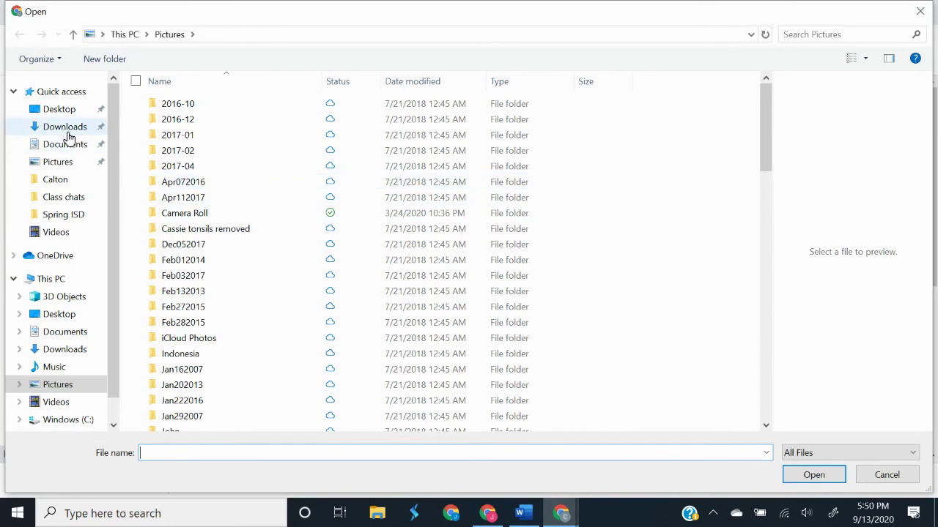
click(67, 132)
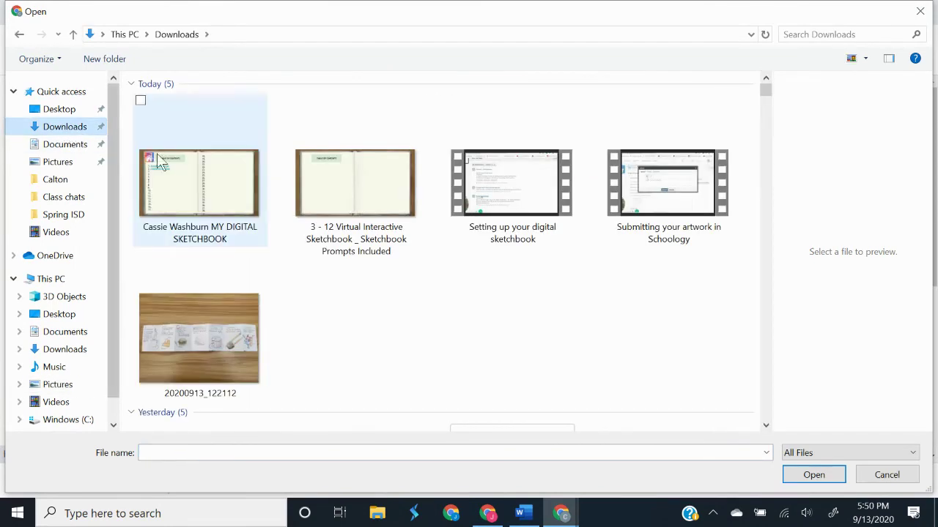
click(202, 186)
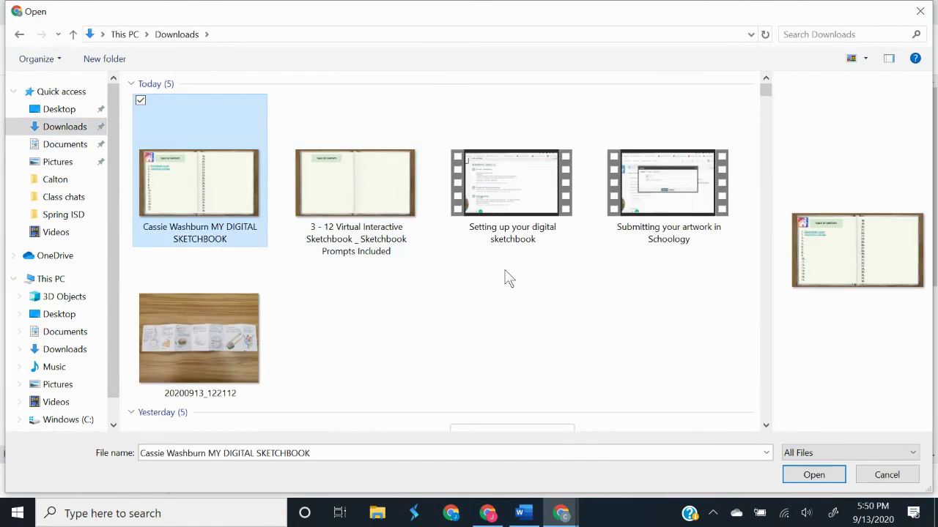
click(814, 474)
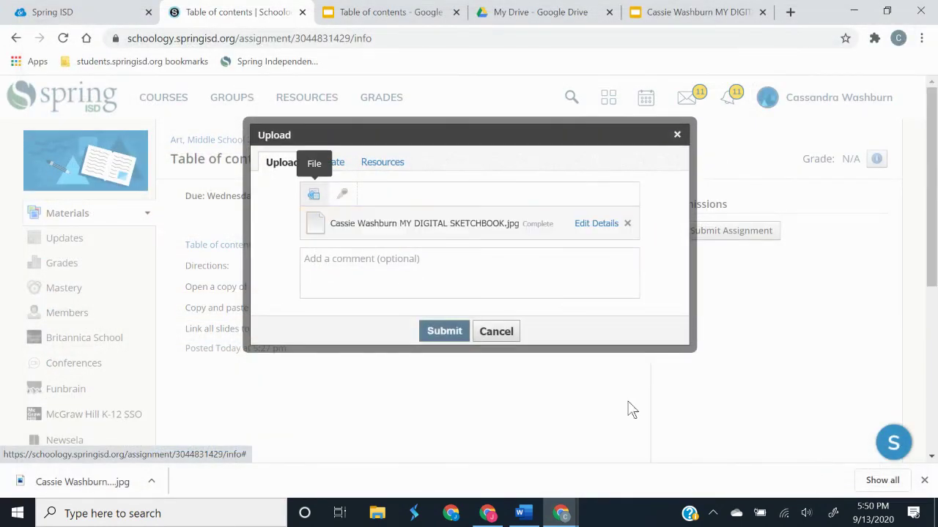
Submit the uploaded sketchbook image, then close the sketchbook presentation tab.
click(440, 332)
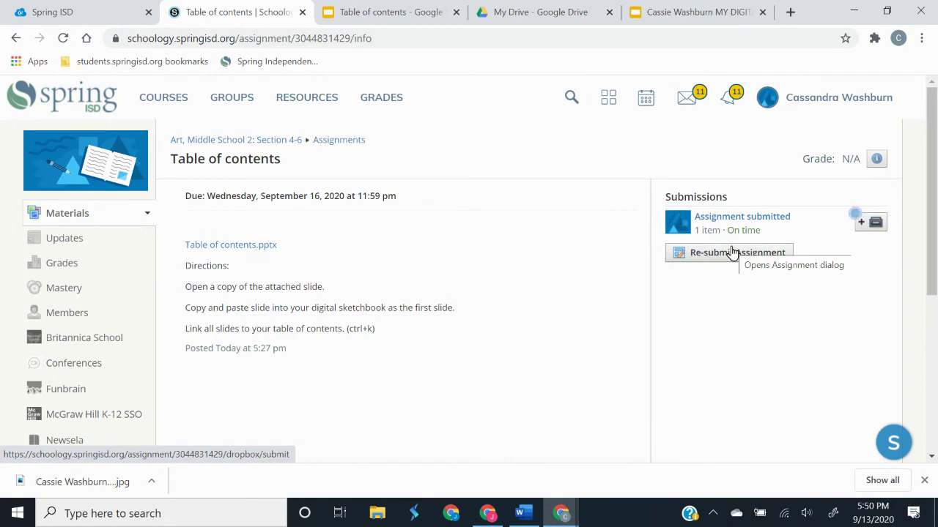
click(683, 16)
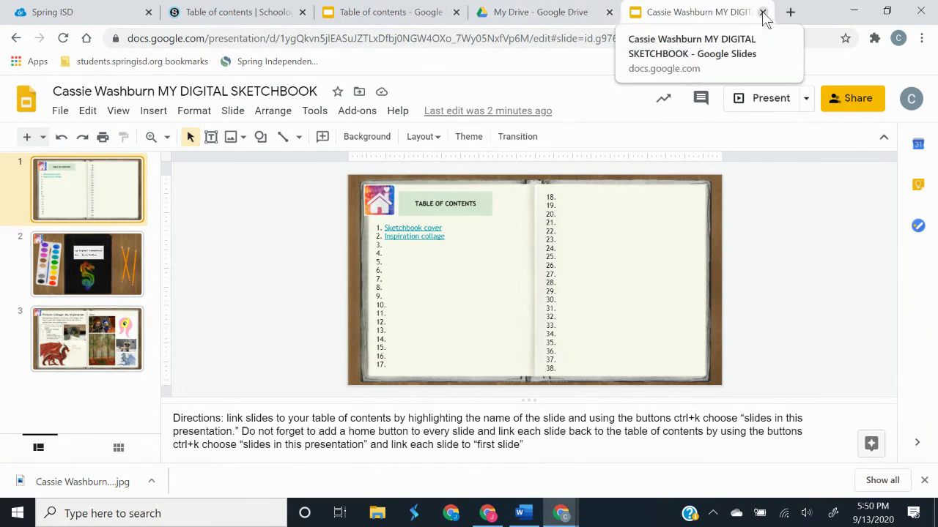
click(763, 13)
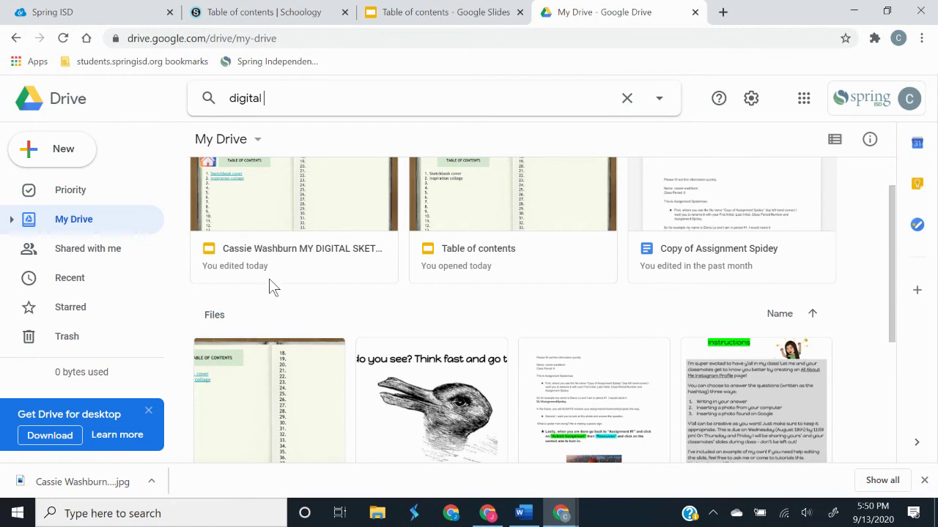